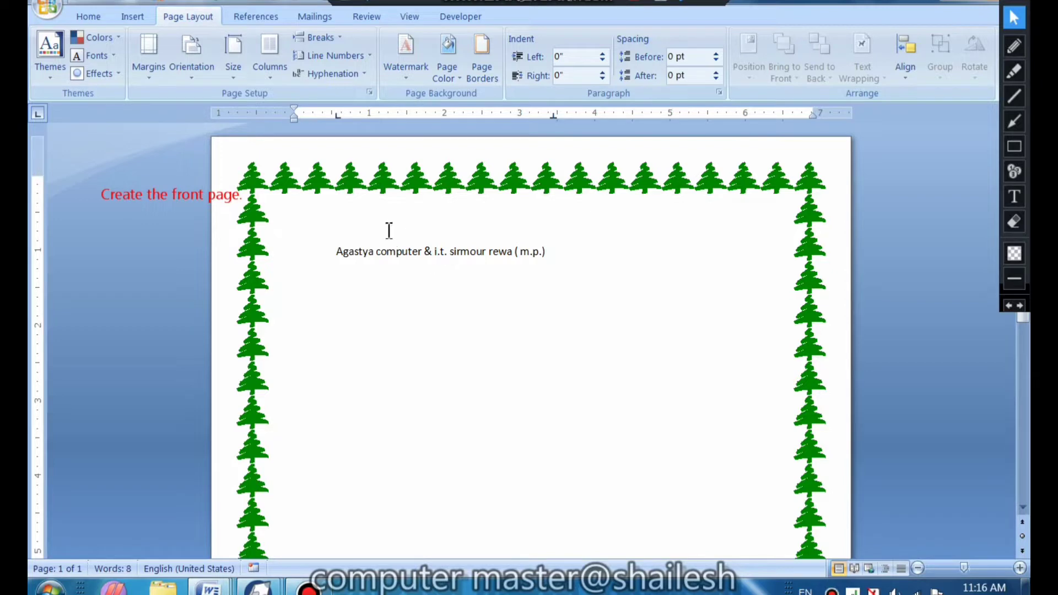
# Step: Convert the "Agastya computer & i.t. sirmour rewa" line to WordArt in the third first-row style, completing its text with "m.p.)"
pyautogui.moveTo(332, 248); pyautogui.dragTo(589, 254)
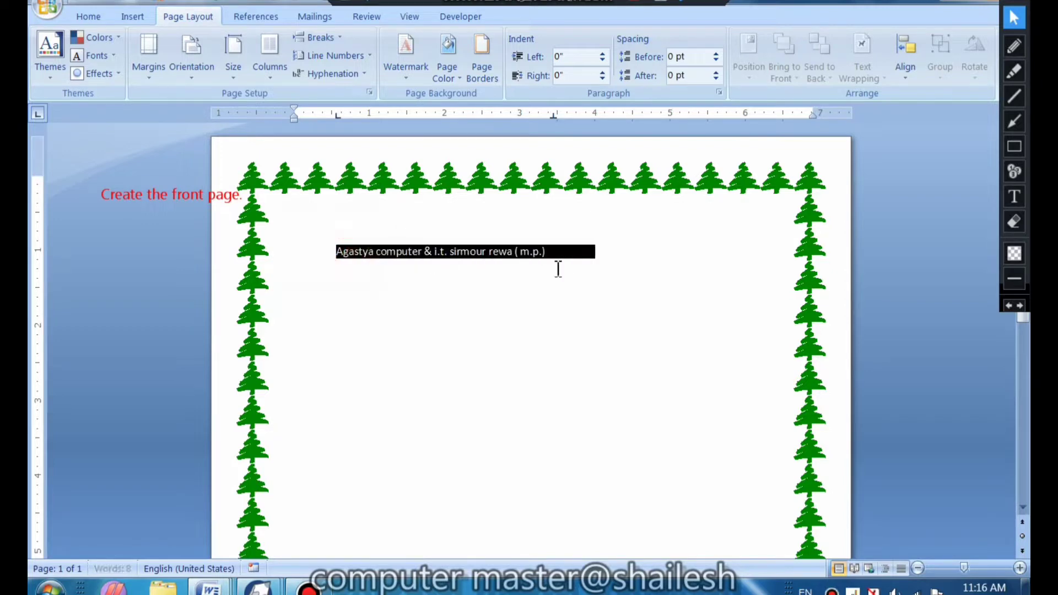
pyautogui.click(133, 17)
pyautogui.click(745, 65)
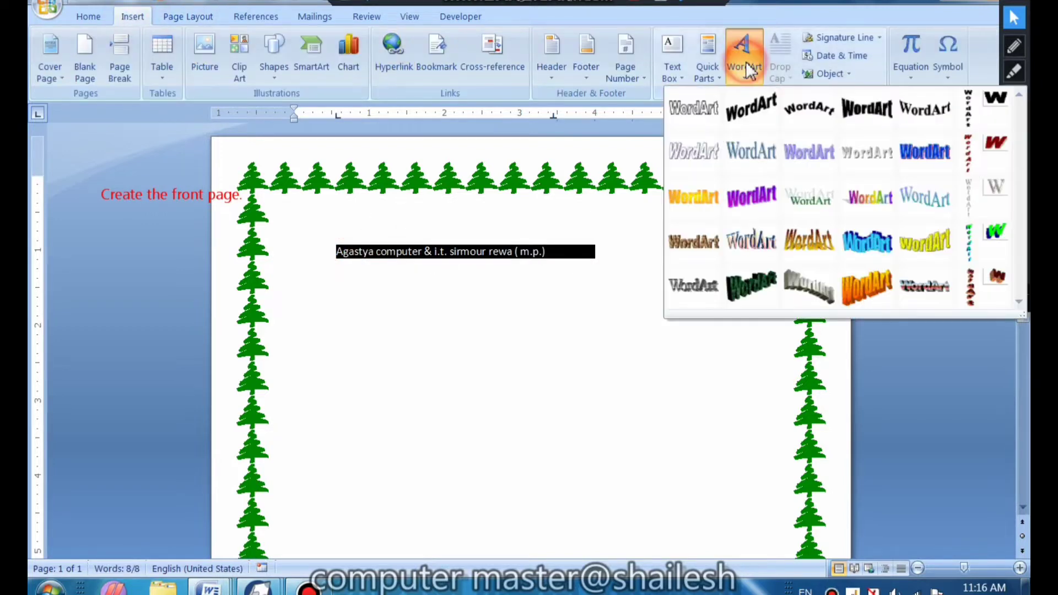
pyautogui.click(808, 109)
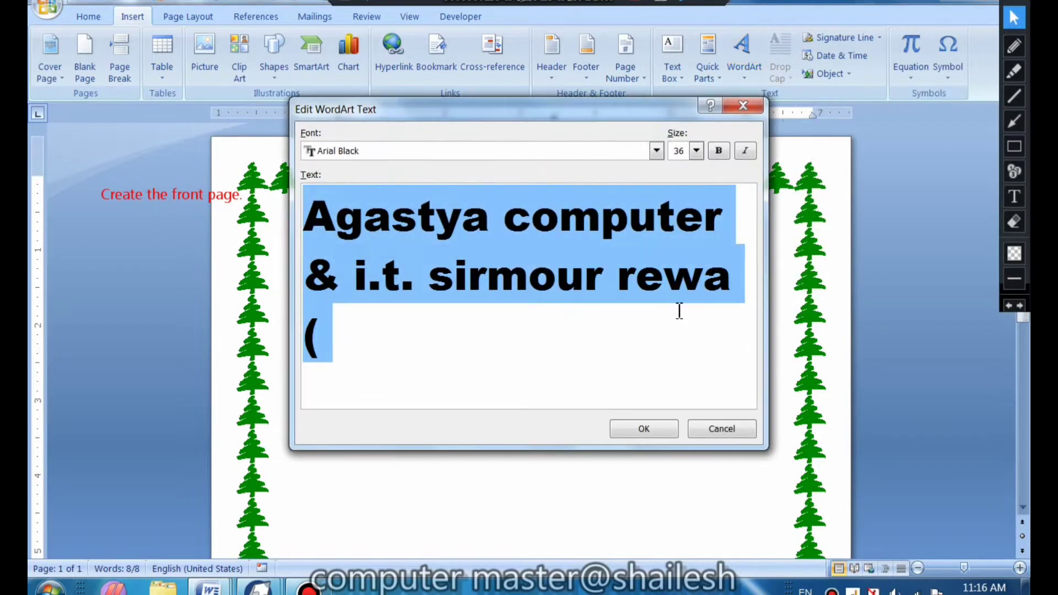
pyautogui.click(350, 346)
pyautogui.write('m')
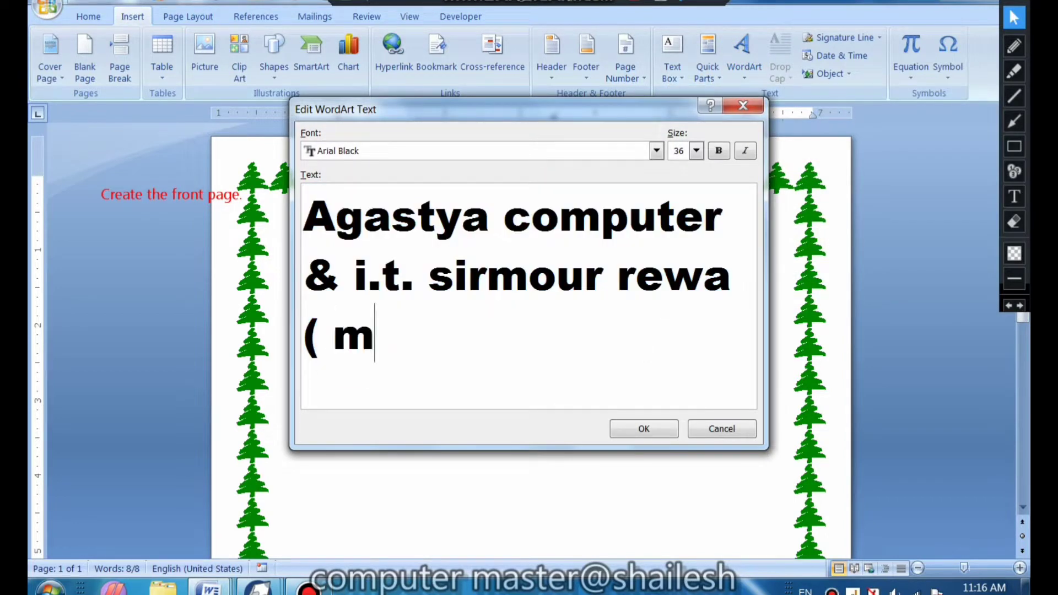
pyautogui.write('.p.')
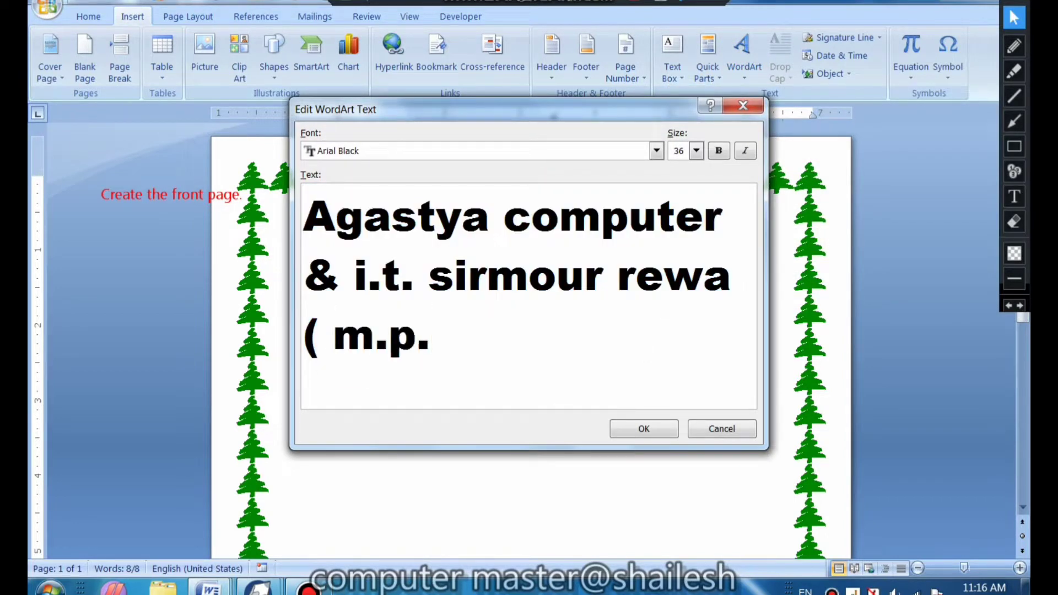
pyautogui.write(')')
pyautogui.click(656, 433)
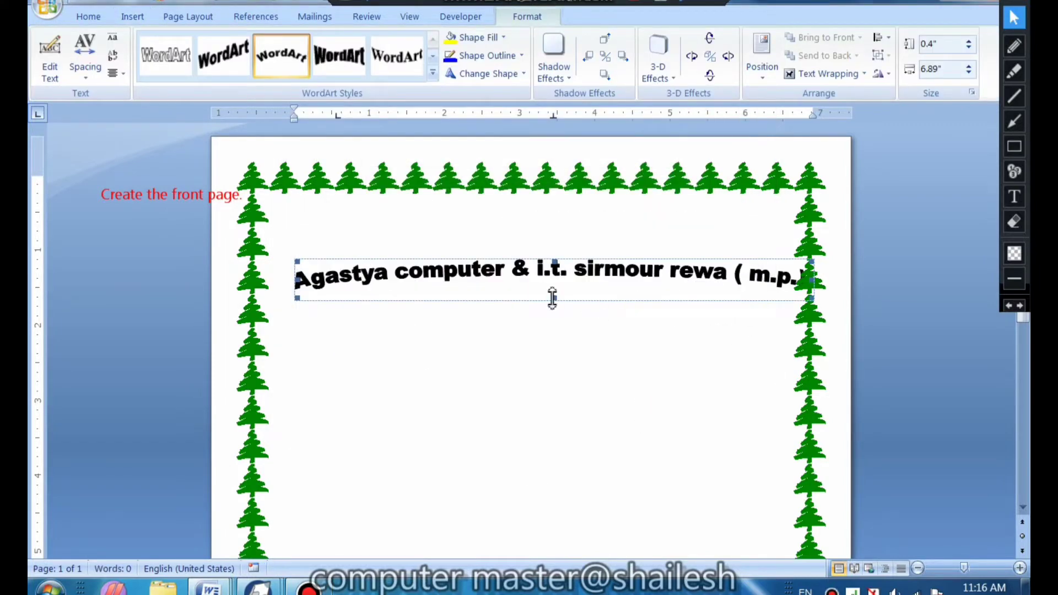
# Step: Stretch the WordArt title to a height of about 3.57" and change its text wrapping so it can be moved freely
pyautogui.moveTo(551, 297); pyautogui.dragTo(518, 540)
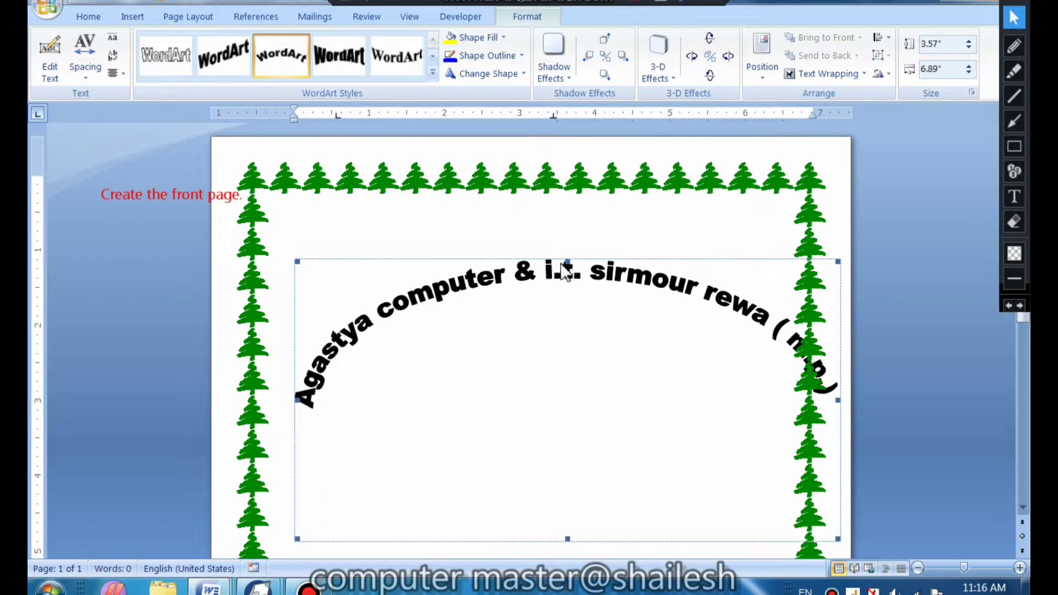
pyautogui.click(826, 74)
pyautogui.click(826, 113)
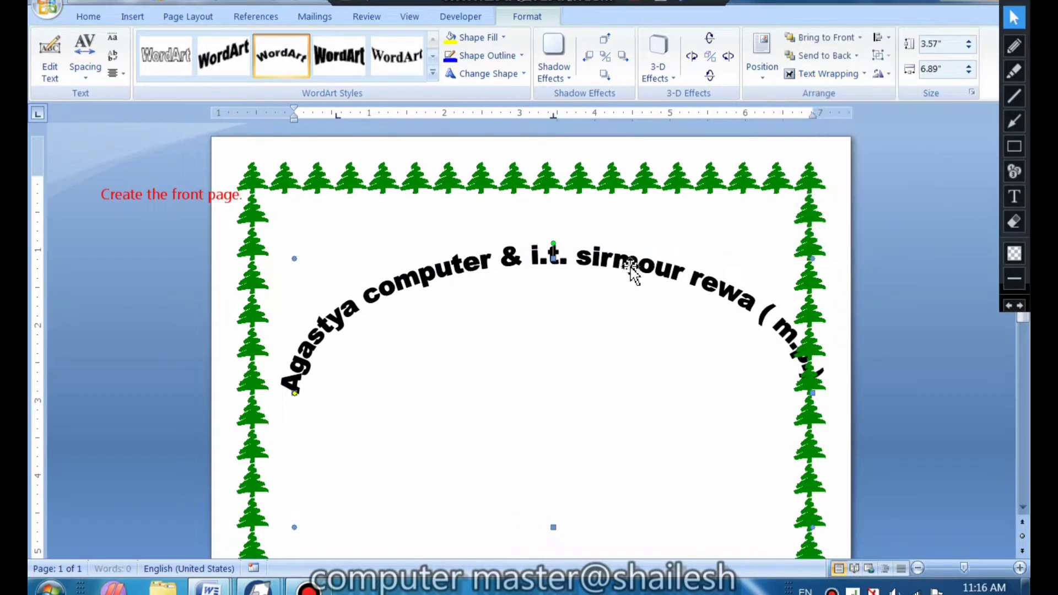
# Step: Place the WordArt arch just below the top tree border and resize it to about 5.06" high and 6.58" wide
pyautogui.moveTo(593, 260); pyautogui.dragTo(563, 208)
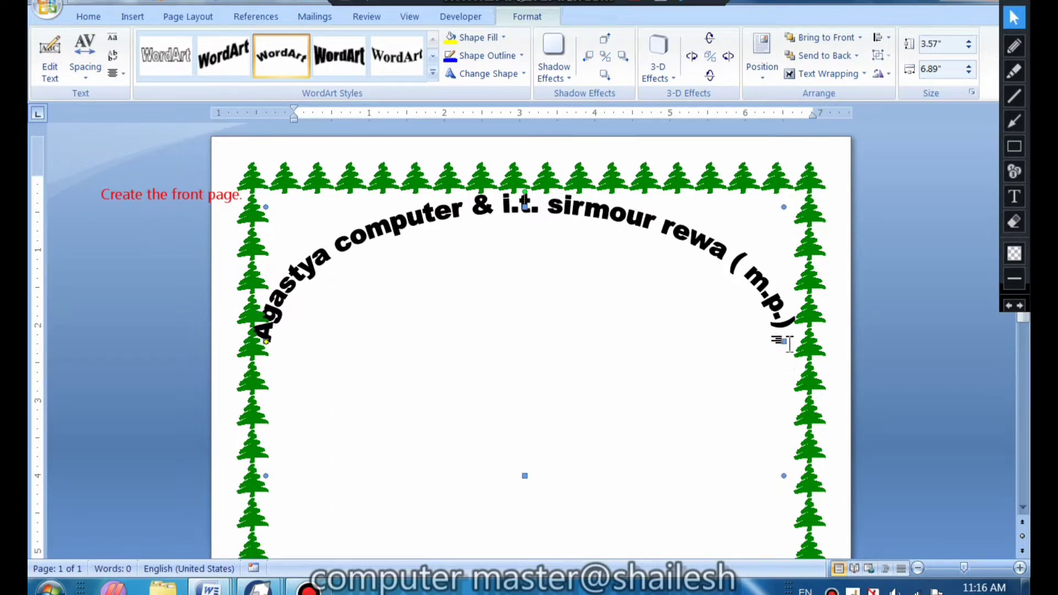
pyautogui.moveTo(783, 341); pyautogui.dragTo(760, 341)
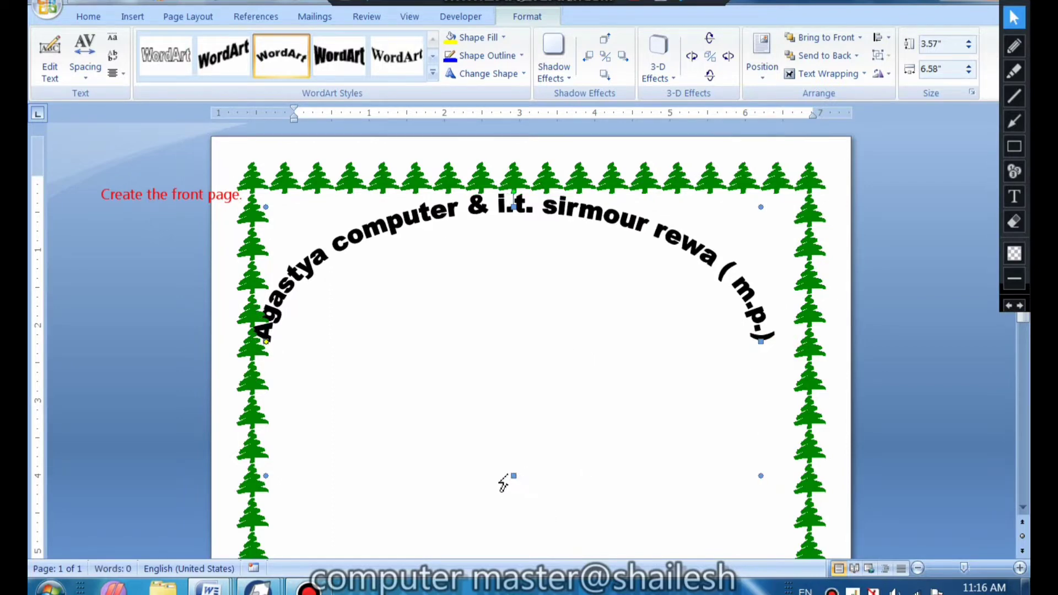
pyautogui.moveTo(512, 475); pyautogui.dragTo(505, 554)
pyautogui.moveTo(470, 175)
pyautogui.mouseDown()
pyautogui.moveTo(496, 176)
pyautogui.moveTo(485, 181)
pyautogui.mouseUp()
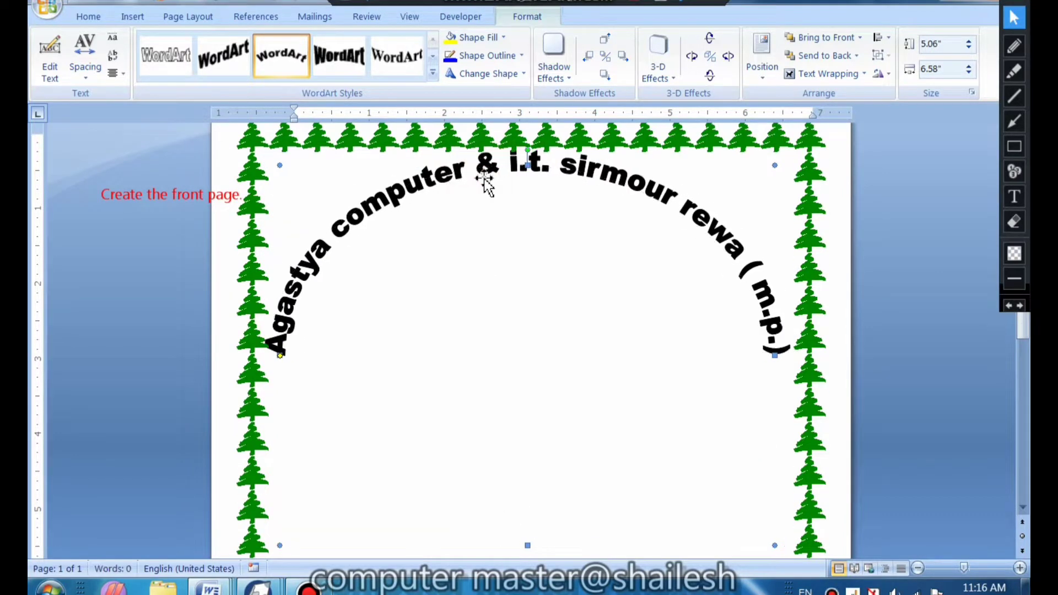
# Step: Apply the third Parallel 3-D effect to the WordArt with a blue 3-D colour, and nudge it slightly to the right
pyautogui.click(659, 67)
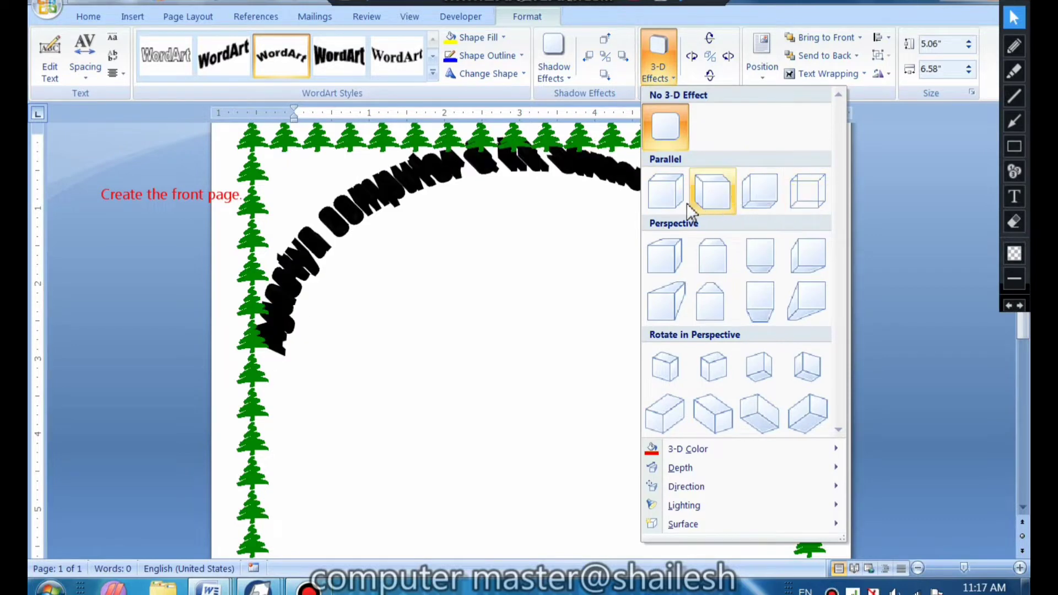
pyautogui.click(749, 199)
pyautogui.click(657, 69)
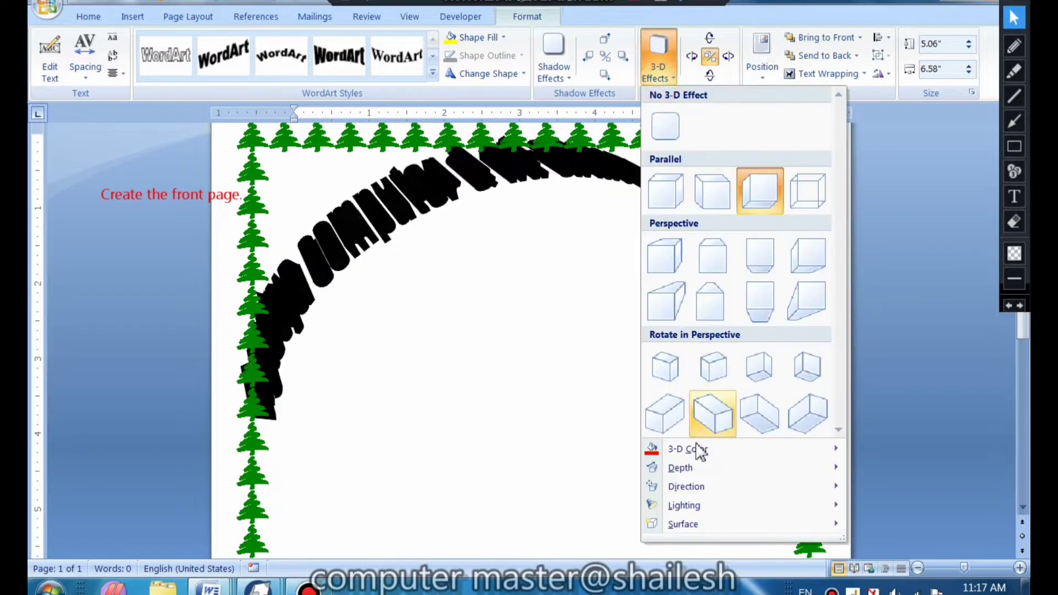
pyautogui.moveTo(699, 449)
pyautogui.click(936, 546)
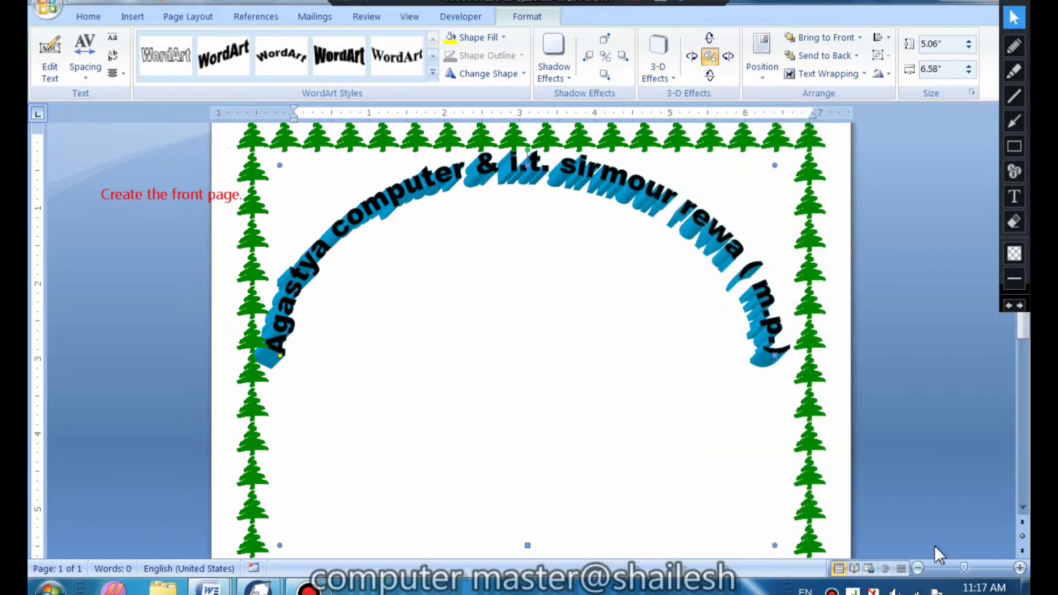
pyautogui.click(526, 167)
pyautogui.moveTo(531, 167); pyautogui.dragTo(532, 166)
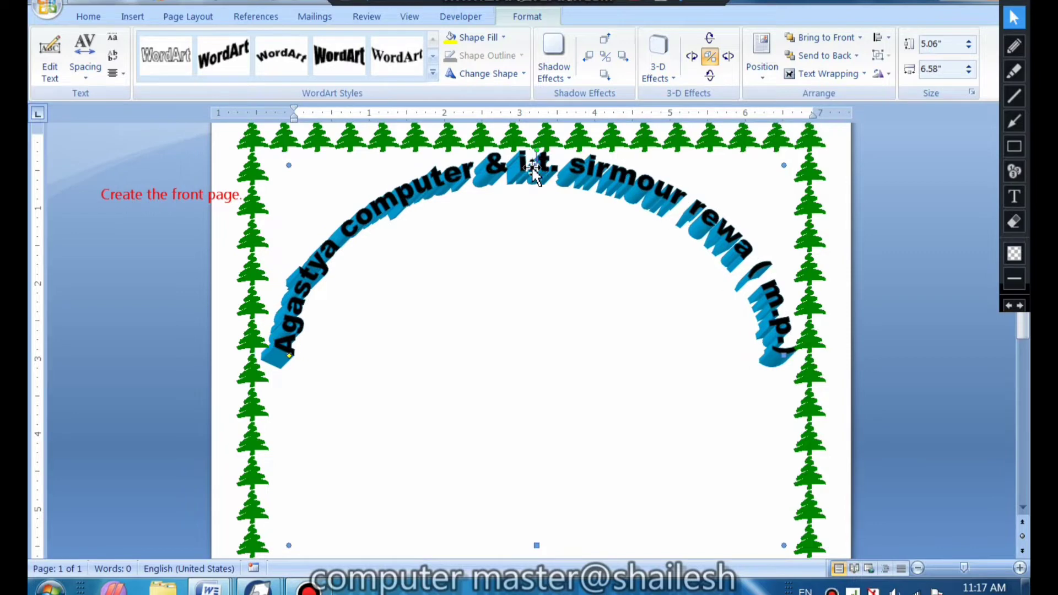
# Step: Draw a rectangle about 2.12" high and 2.09" wide centred beneath the WordArt arch
pyautogui.click(142, 18)
pyautogui.click(273, 52)
pyautogui.click(317, 112)
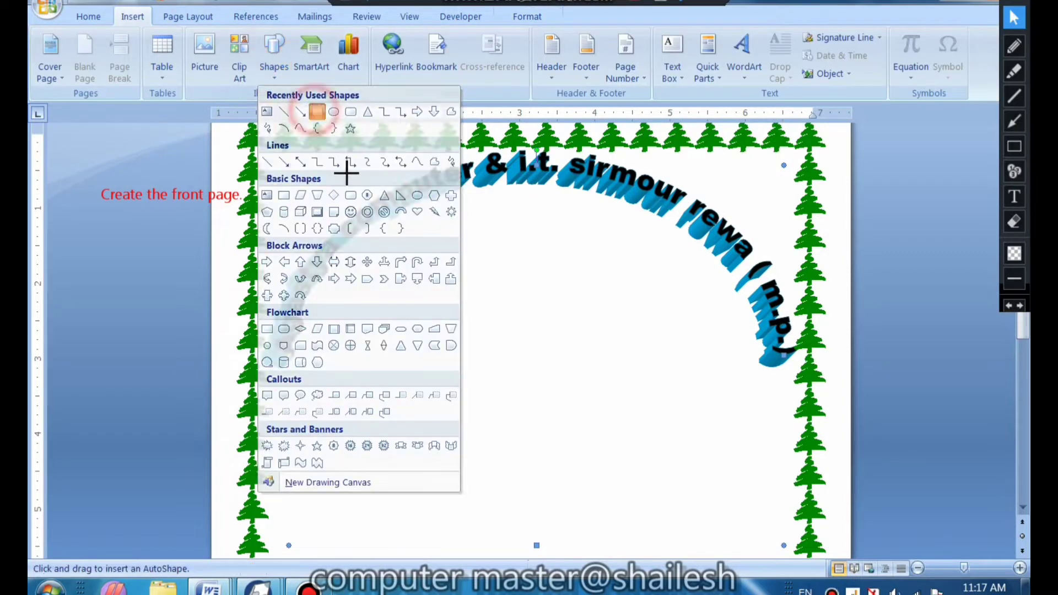
pyautogui.moveTo(467, 275)
pyautogui.mouseDown()
pyautogui.moveTo(566, 413)
pyautogui.moveTo(624, 434)
pyautogui.mouseUp()
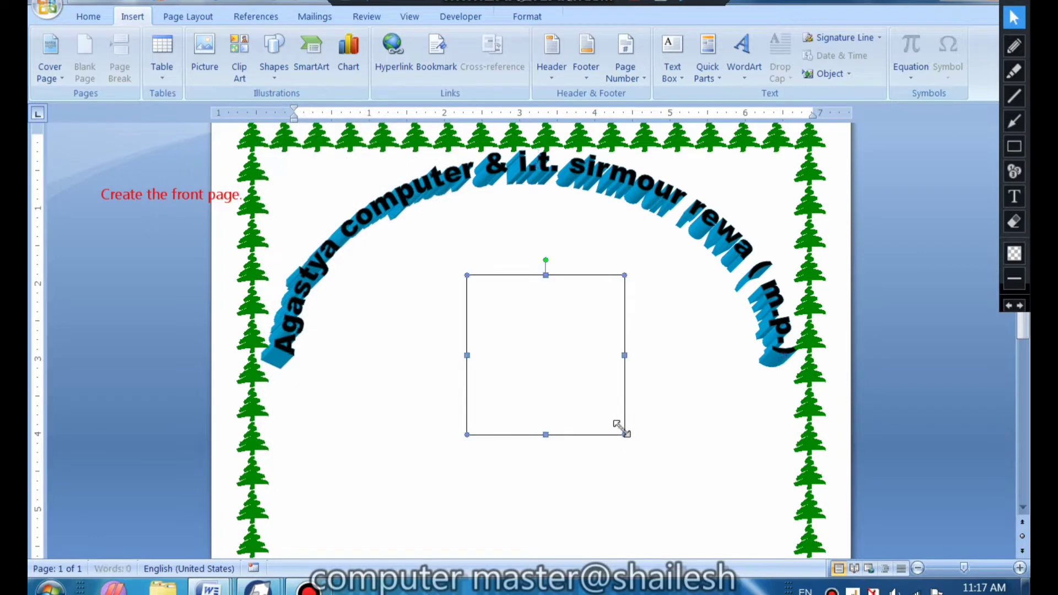
# Step: Fill the rectangle with the picture file "images" from the Desktop
pyautogui.click(472, 38)
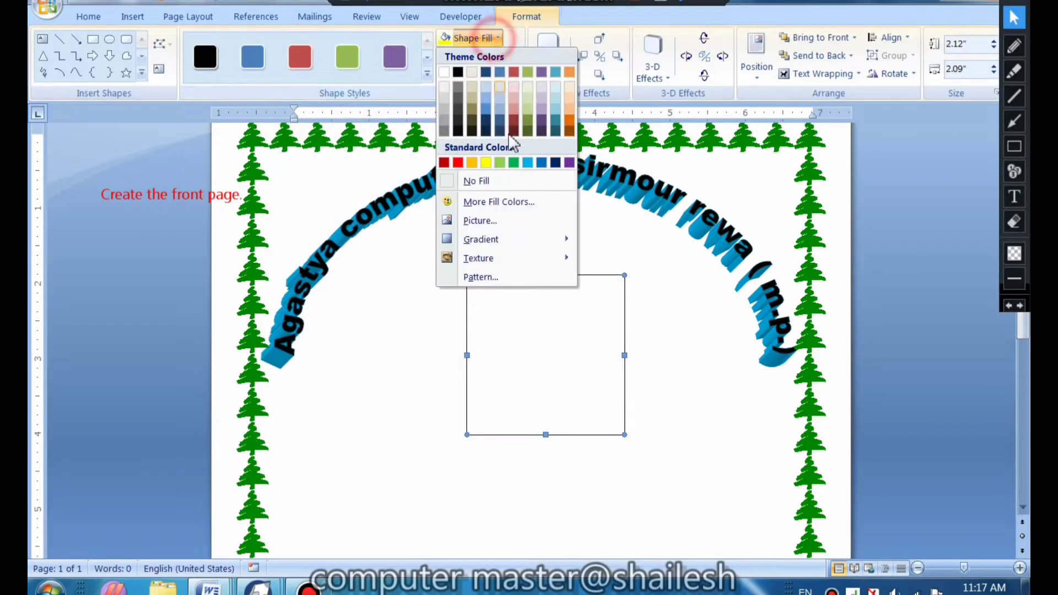
pyautogui.click(488, 221)
pyautogui.click(235, 223)
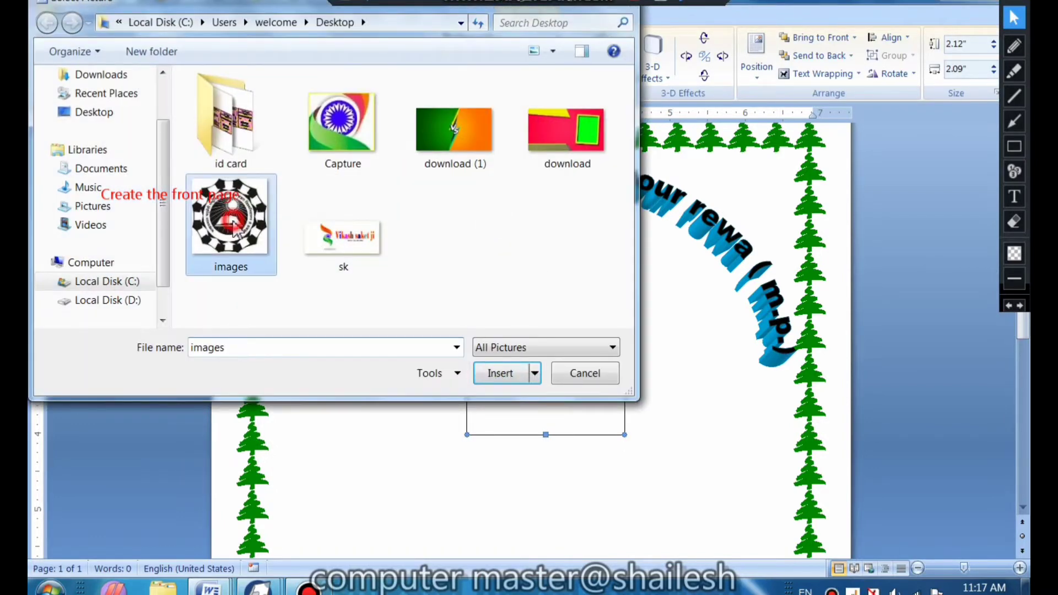
pyautogui.click(500, 373)
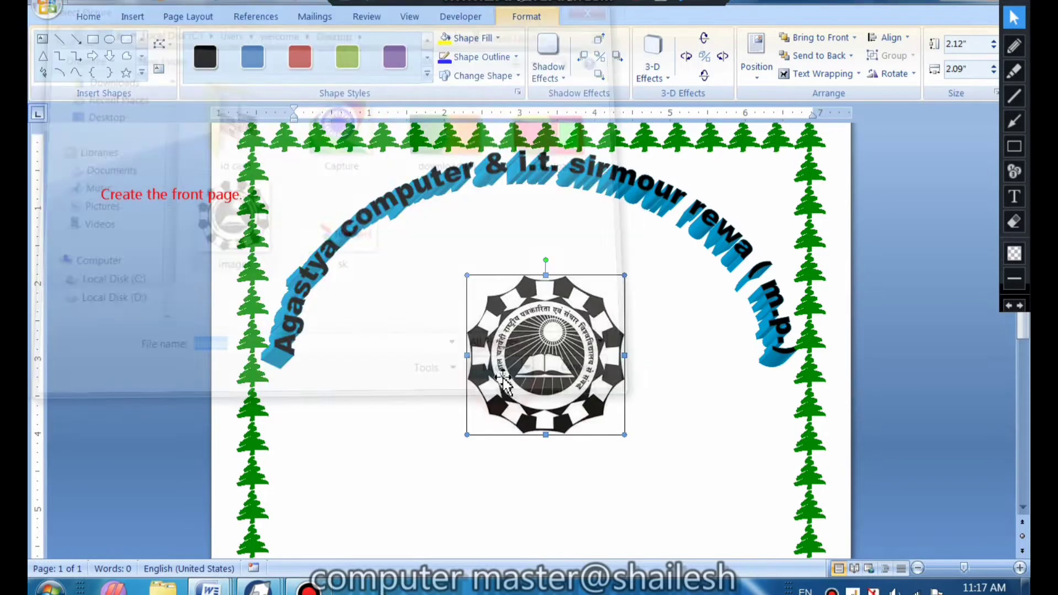
# Step: Move the logo rectangle slightly up and left, and remove its outline
pyautogui.moveTo(501, 360); pyautogui.dragTo(486, 336)
pyautogui.click(514, 56)
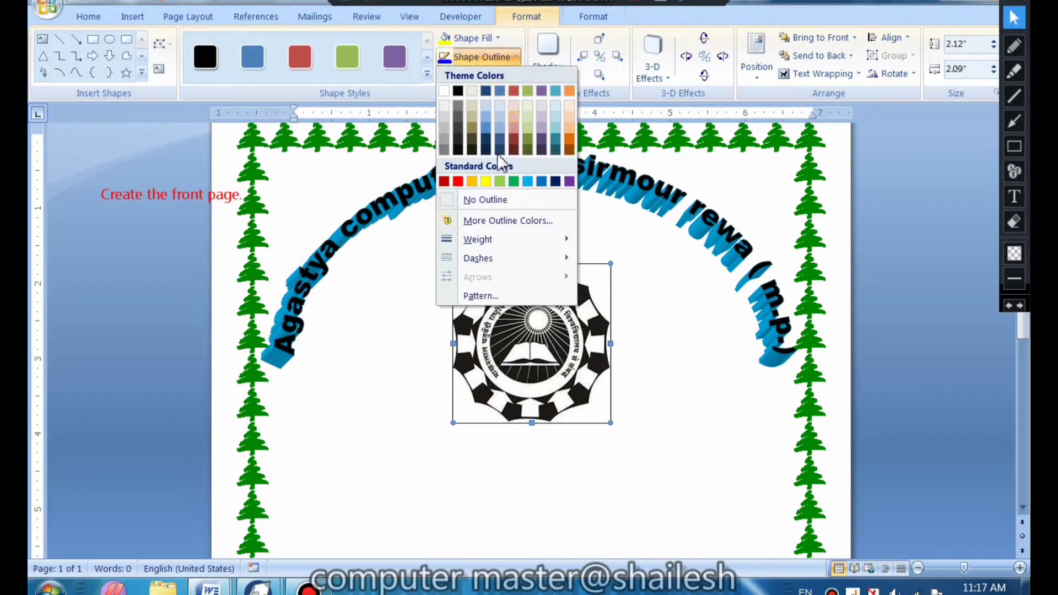
pyautogui.click(485, 199)
pyautogui.click(408, 383)
# Step: Draw a rectangle about 1.88" high and 3.41" wide below the logo
pyautogui.scroll(-3, 515, 366)
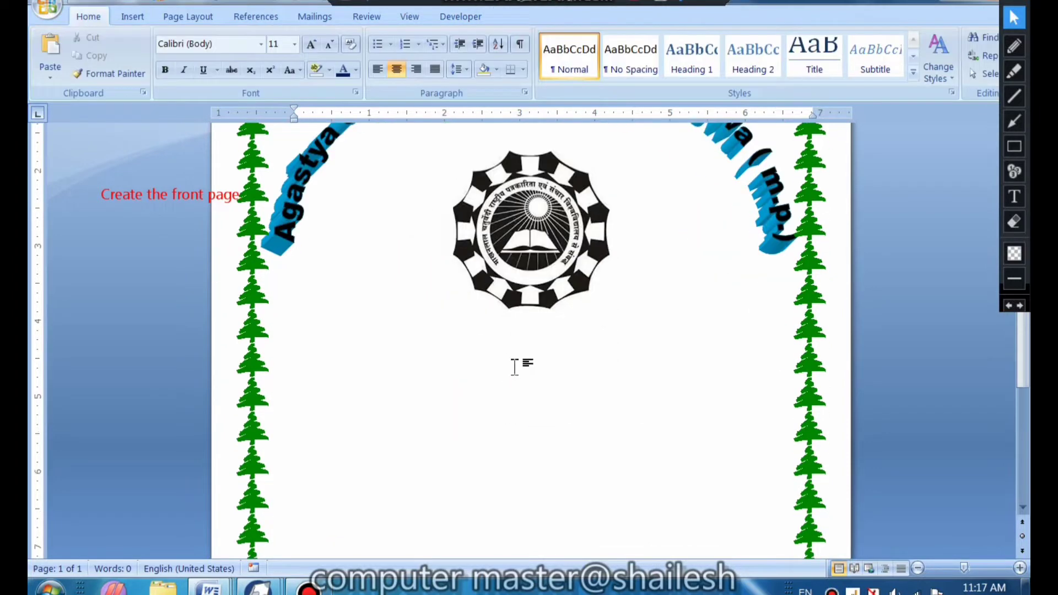
pyautogui.scroll(-1, 514, 366)
pyautogui.click(132, 16)
pyautogui.click(273, 56)
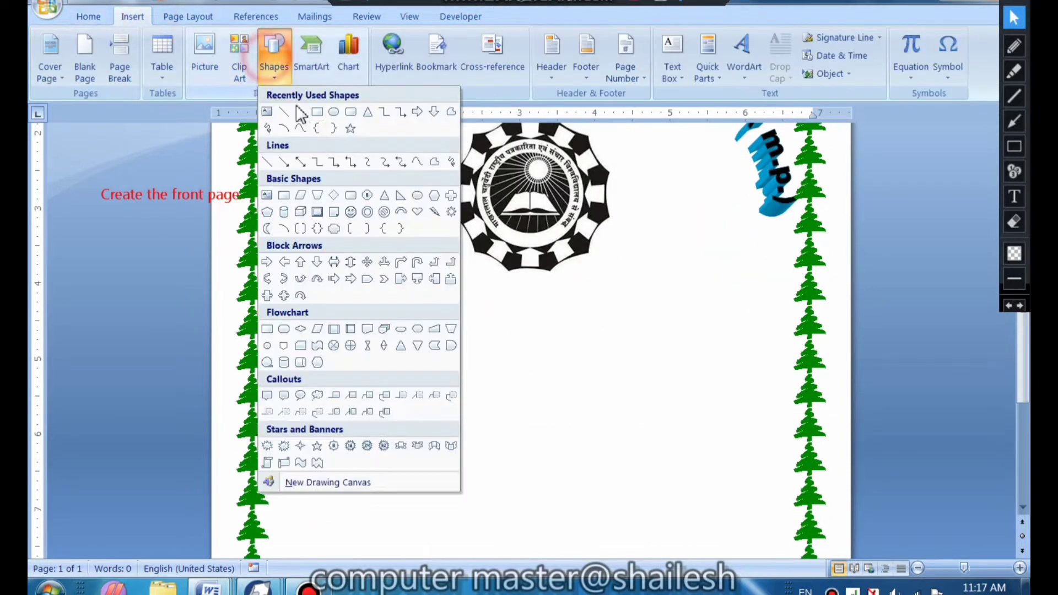
pyautogui.click(317, 112)
pyautogui.moveTo(391, 289); pyautogui.dragTo(648, 430)
# Step: Add three lines of text to the new rectangle: "MCRPSV", "YEAR 2022-23" and "DISTIC – REWA ( M.P.)"
pyautogui.rightClick(503, 325)
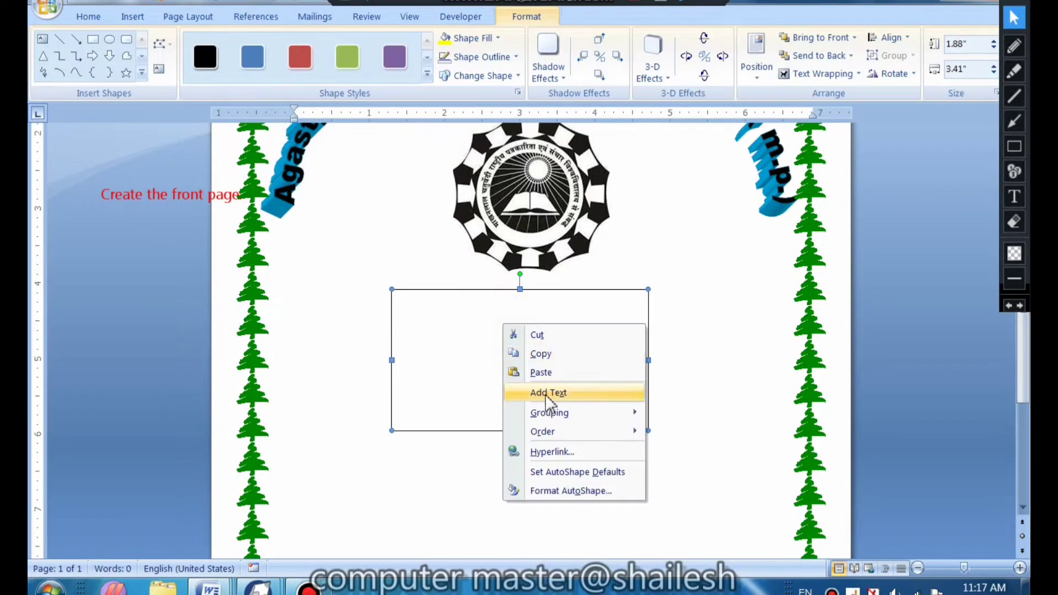
pyautogui.click(548, 394)
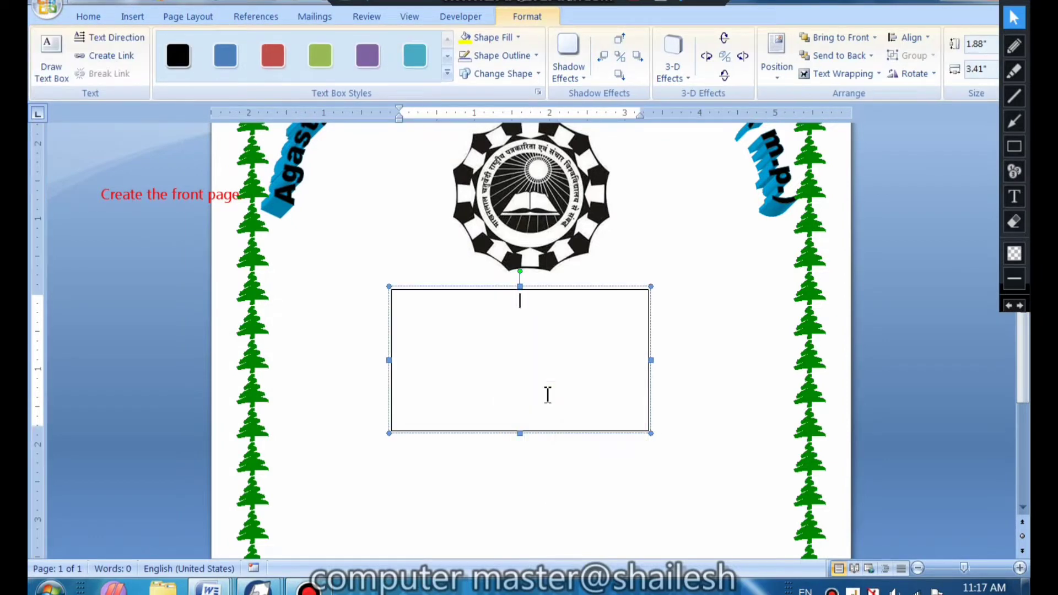
pyautogui.write('MCRPXV')
pyautogui.write('202')
pyautogui.write('2-')
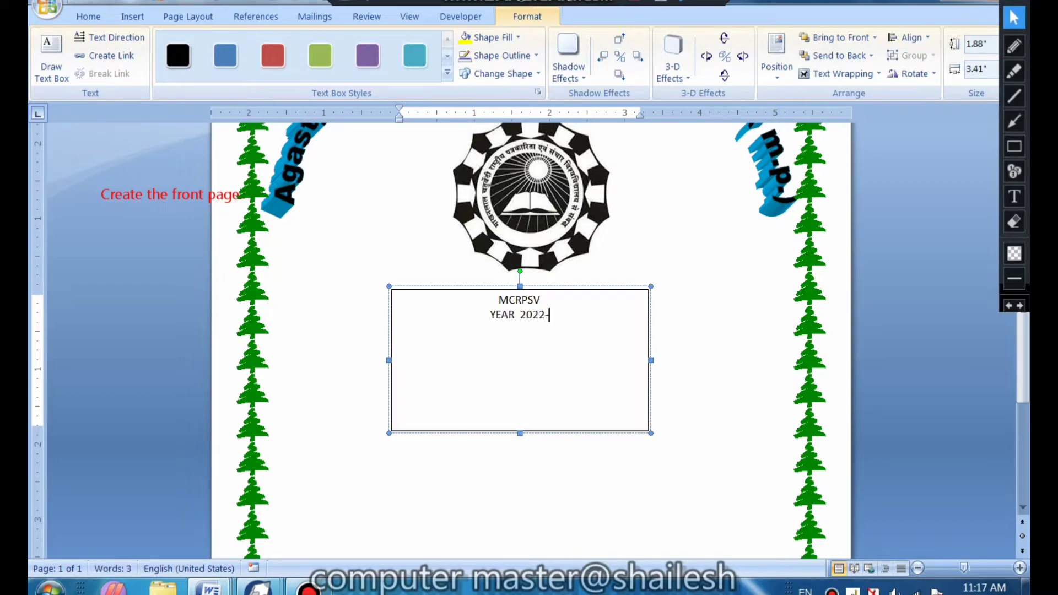
pyautogui.write('23')
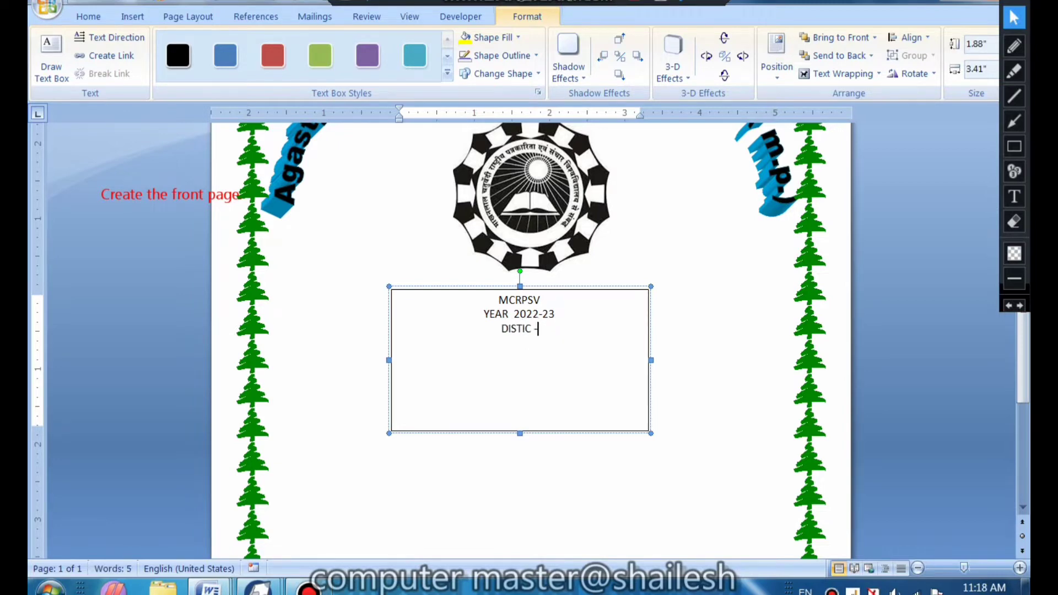
pyautogui.write('- REWA ( M.P')
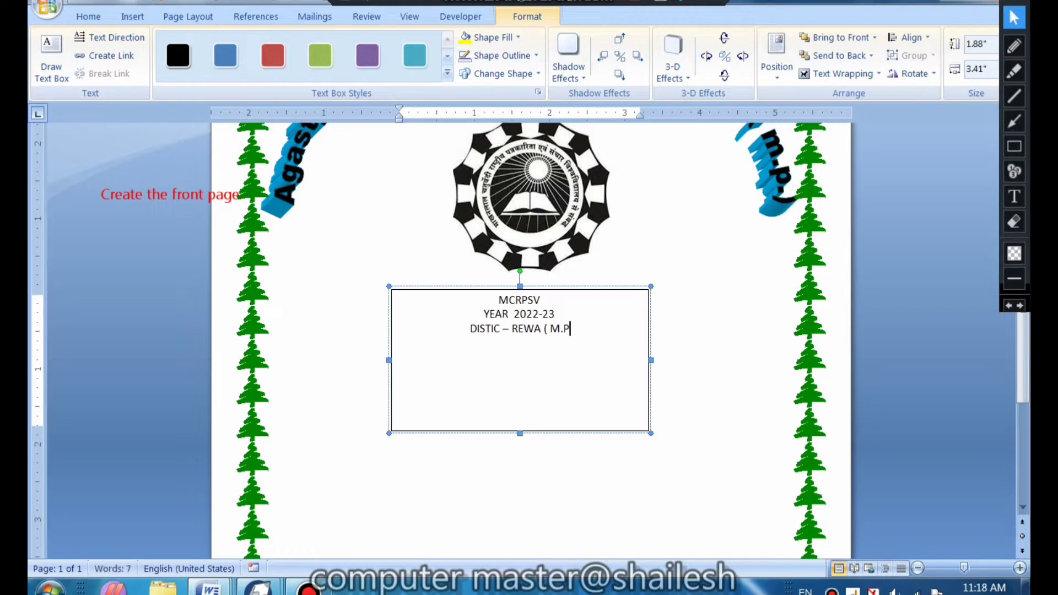
pyautogui.write(',')
pyautogui.press('BackSpace')
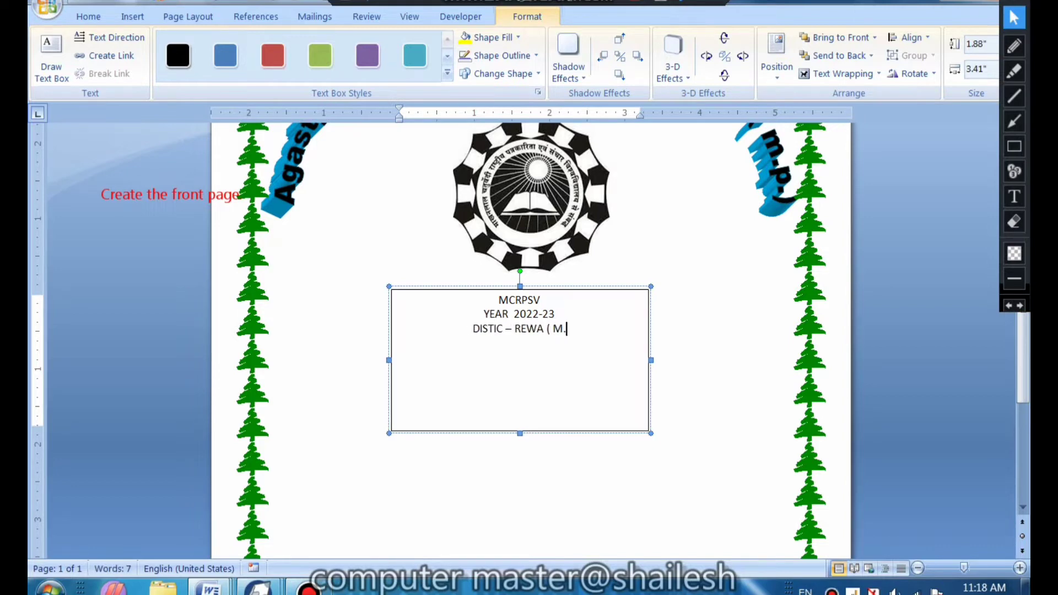
pyautogui.write('.)')
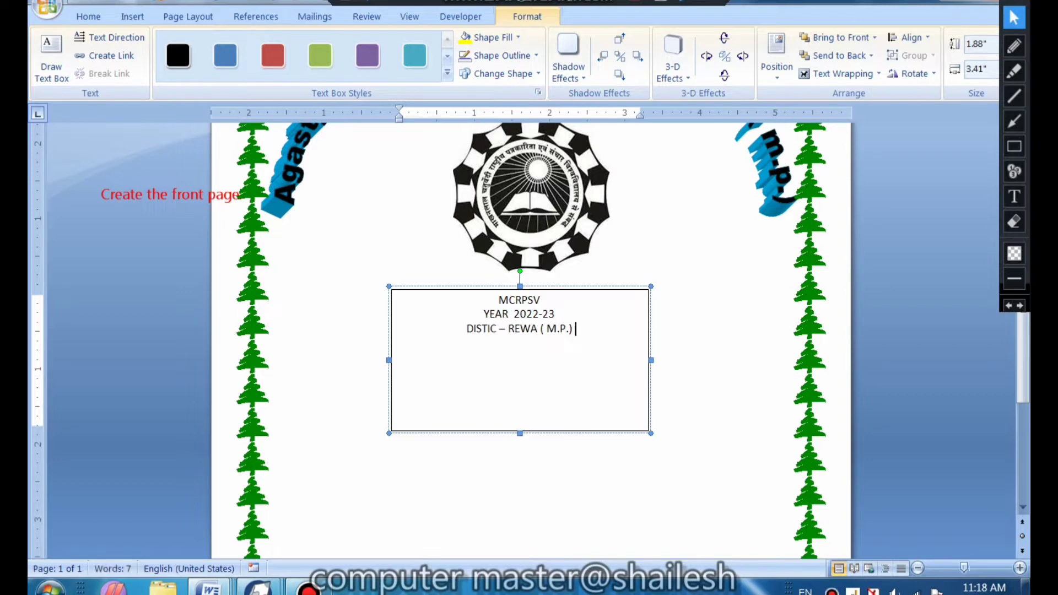
# Step: Format all the text in the lower rectangle as bold, underlined and 22 pt
pyautogui.moveTo(583, 342); pyautogui.dragTo(504, 287)
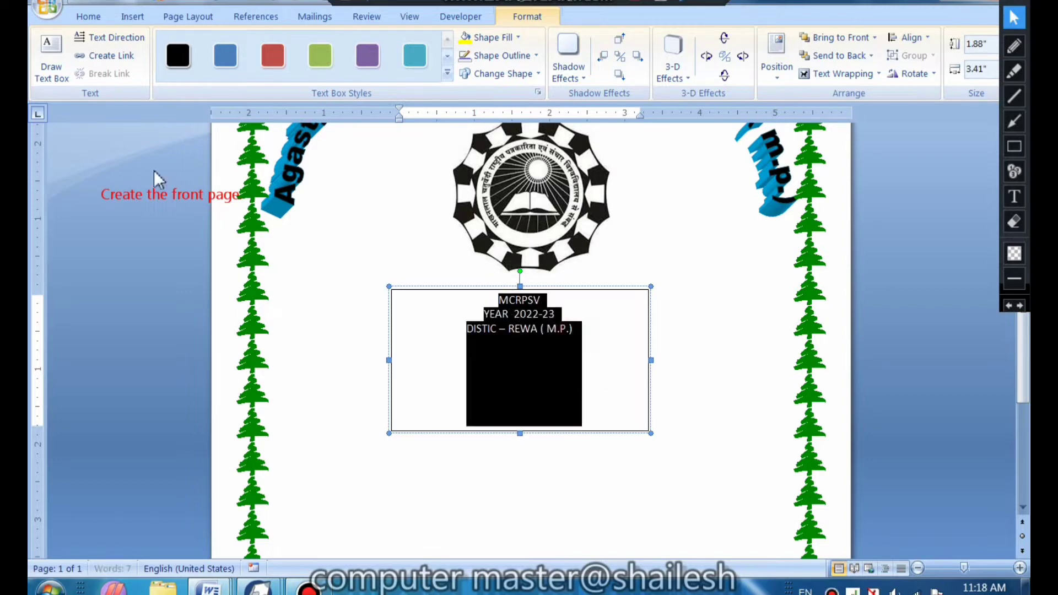
pyautogui.click(89, 16)
pyautogui.click(164, 69)
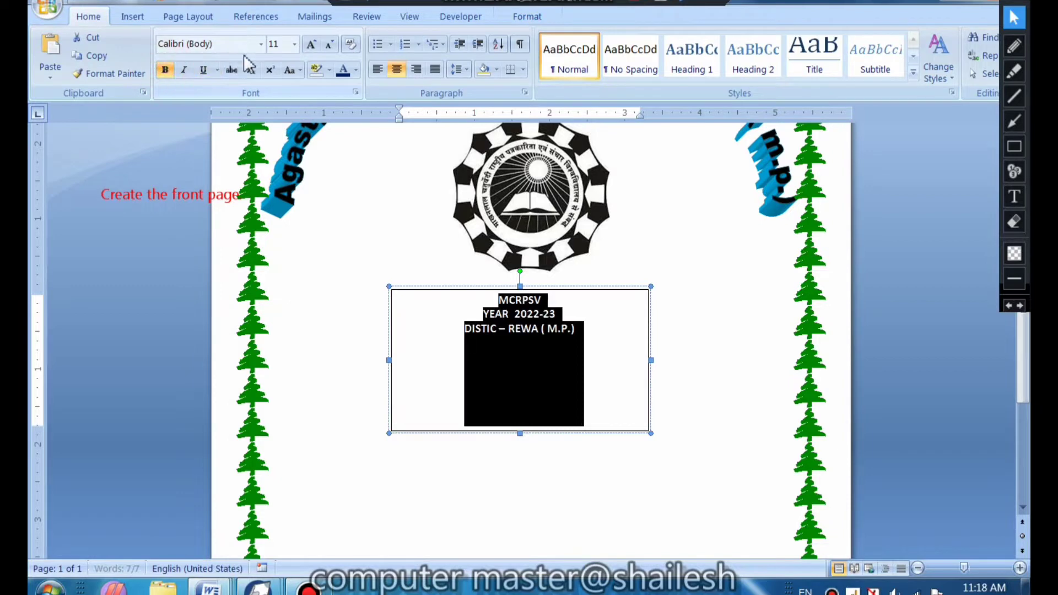
pyautogui.click(311, 43)
pyautogui.click(310, 43)
pyautogui.click(311, 44)
pyautogui.click(310, 44)
pyautogui.click(310, 43)
pyautogui.click(310, 43)
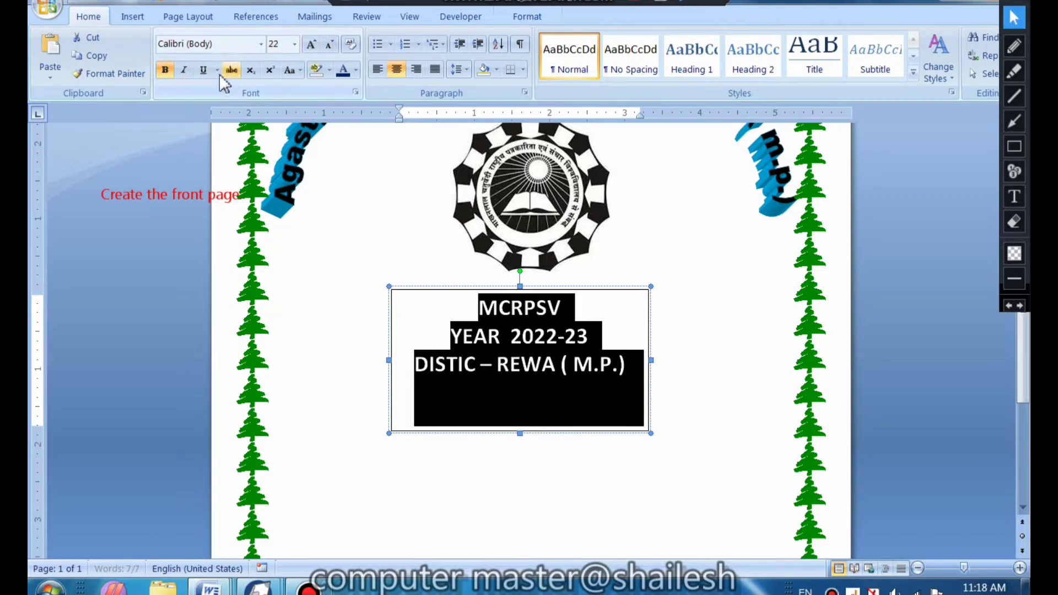
pyautogui.click(203, 70)
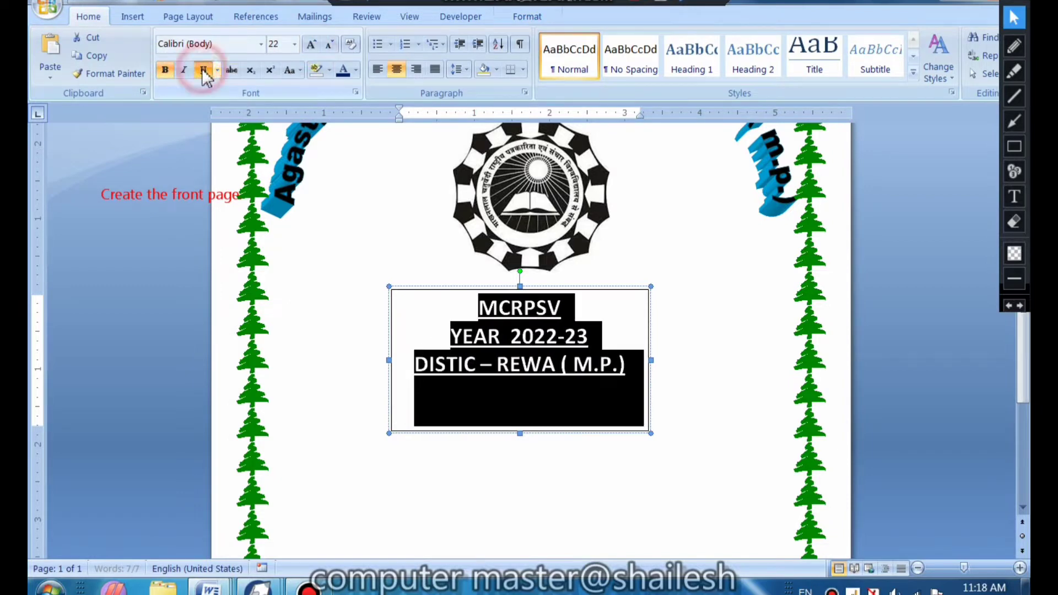
# Step: Colour all the text in the rectangle below the logo light blue
pyautogui.click(355, 70)
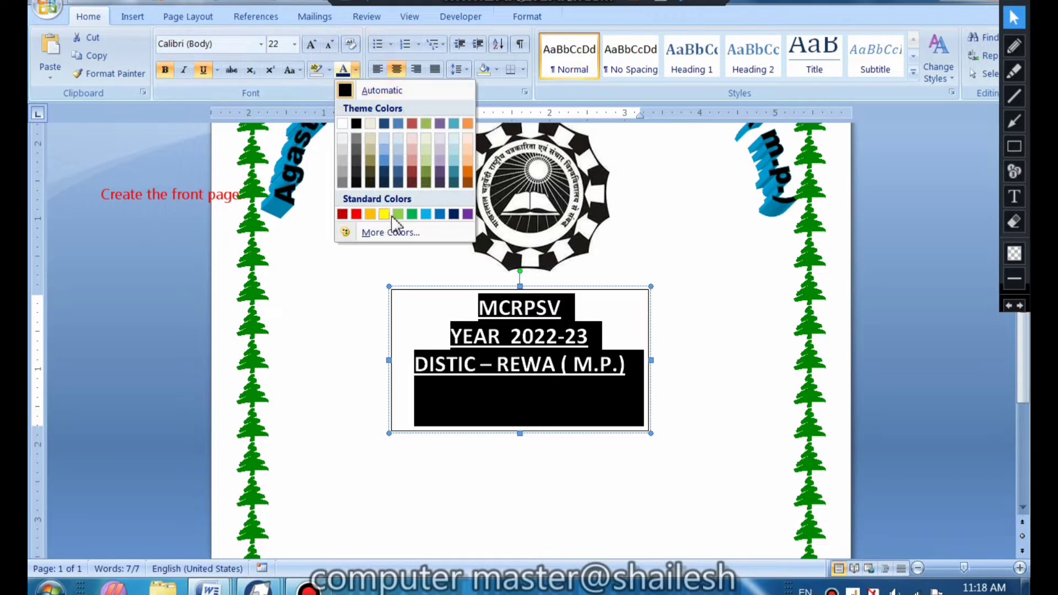
pyautogui.click(426, 215)
pyautogui.click(724, 446)
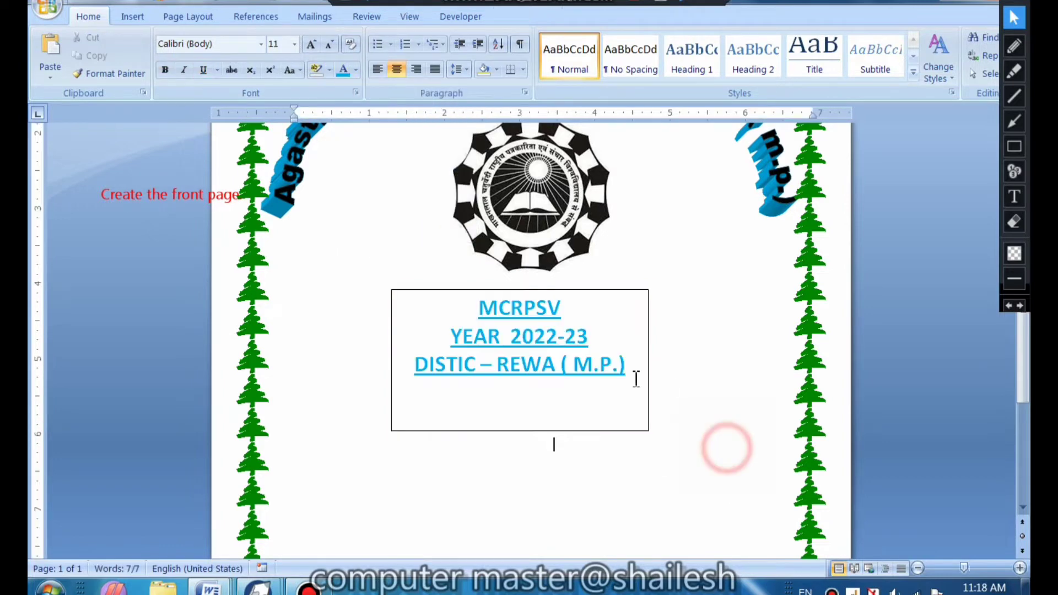
# Step: Remove the outline of the rectangle containing the three light blue lines of text
pyautogui.click(565, 336)
pyautogui.click(527, 16)
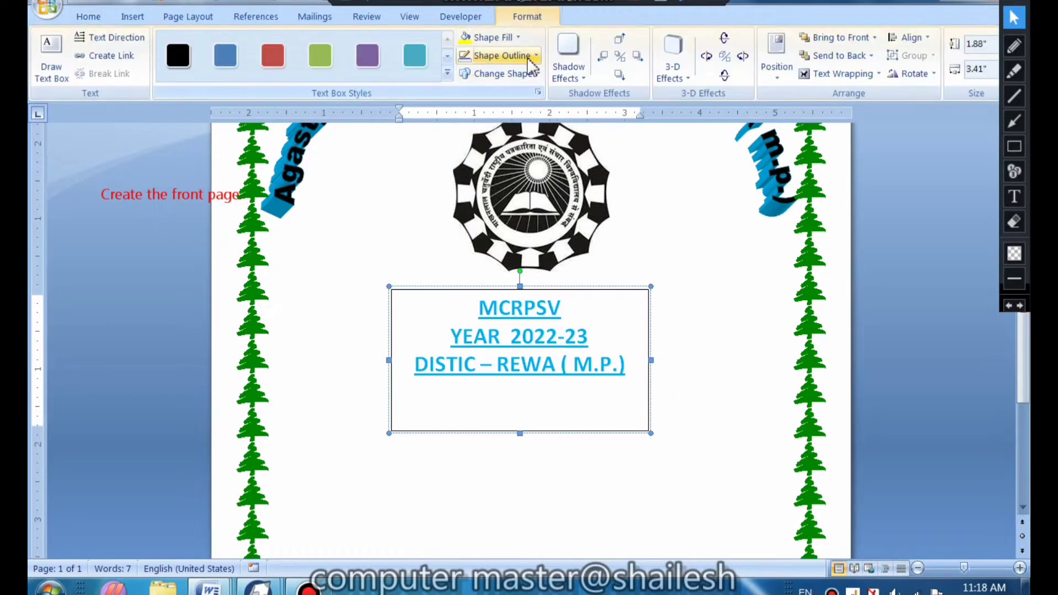
pyautogui.click(526, 55)
pyautogui.click(541, 197)
pyautogui.click(543, 441)
pyautogui.click(534, 337)
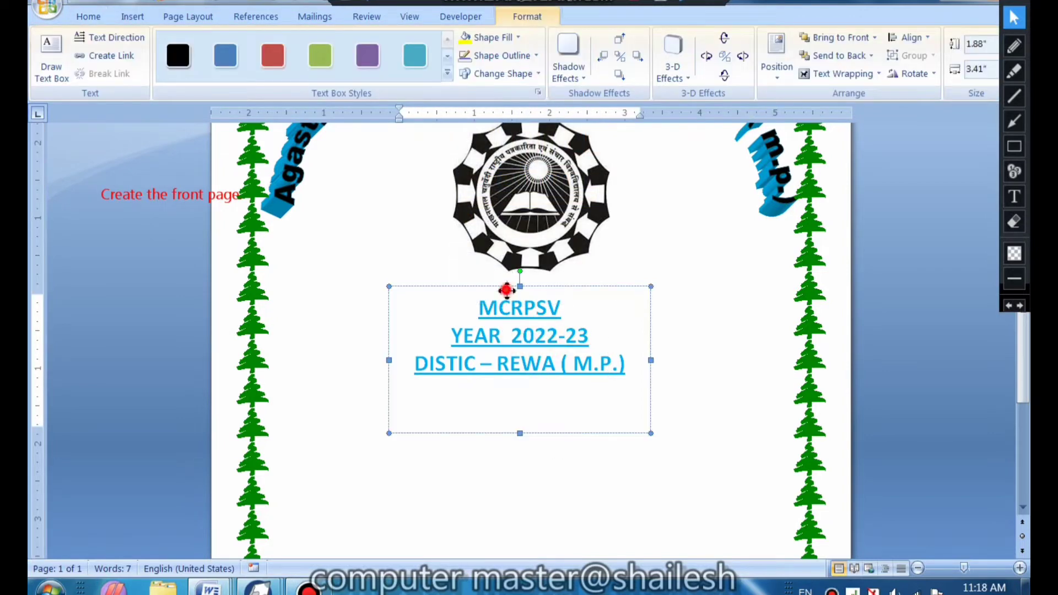
# Step: Enter "DIPLOMA IN COMPUTER APPLICATION" on a new line in the page body below the text box
pyautogui.click(557, 472)
pyautogui.scroll(-3, 456, 383)
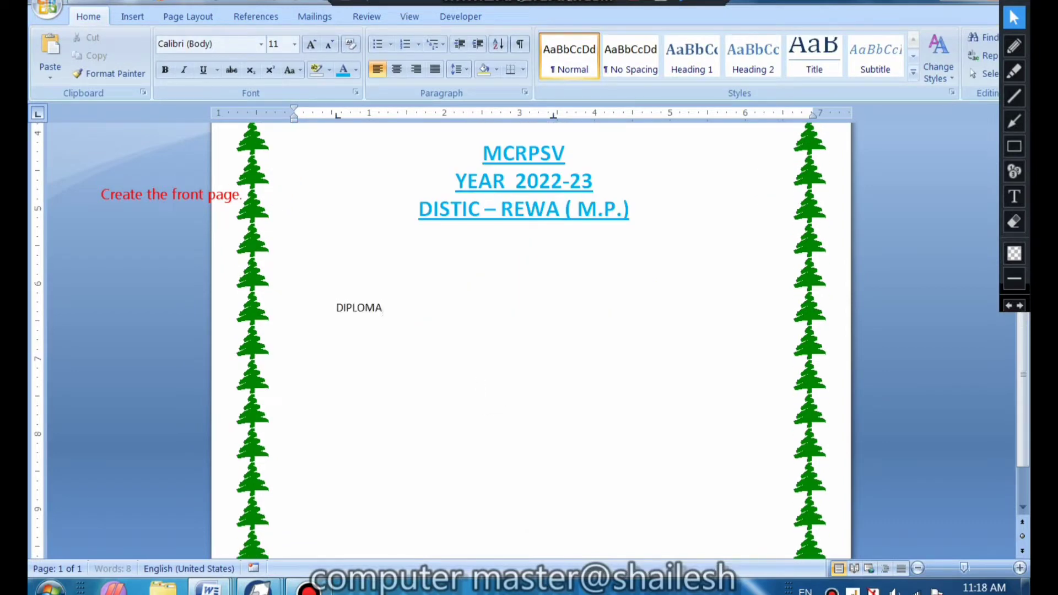
pyautogui.write('DIPLOMA IN COMPUTER APPLICATION')
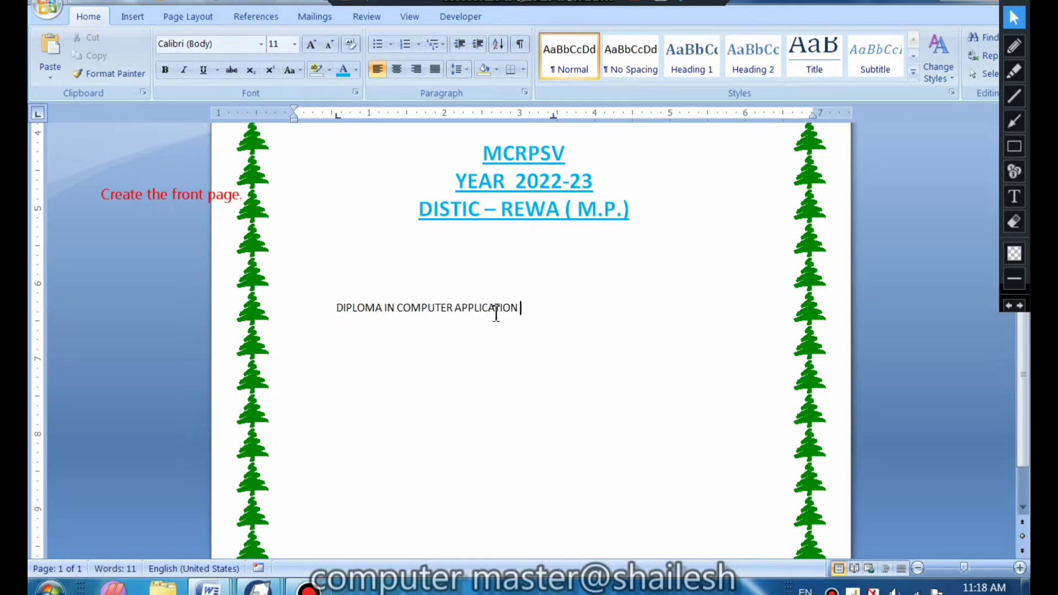
# Step: Convert the "DIPLOMA IN COMPUTER APPLICATION" line to orange-yellow gradient WordArt in 32 pt Impact
pyautogui.moveTo(527, 307); pyautogui.dragTo(334, 307)
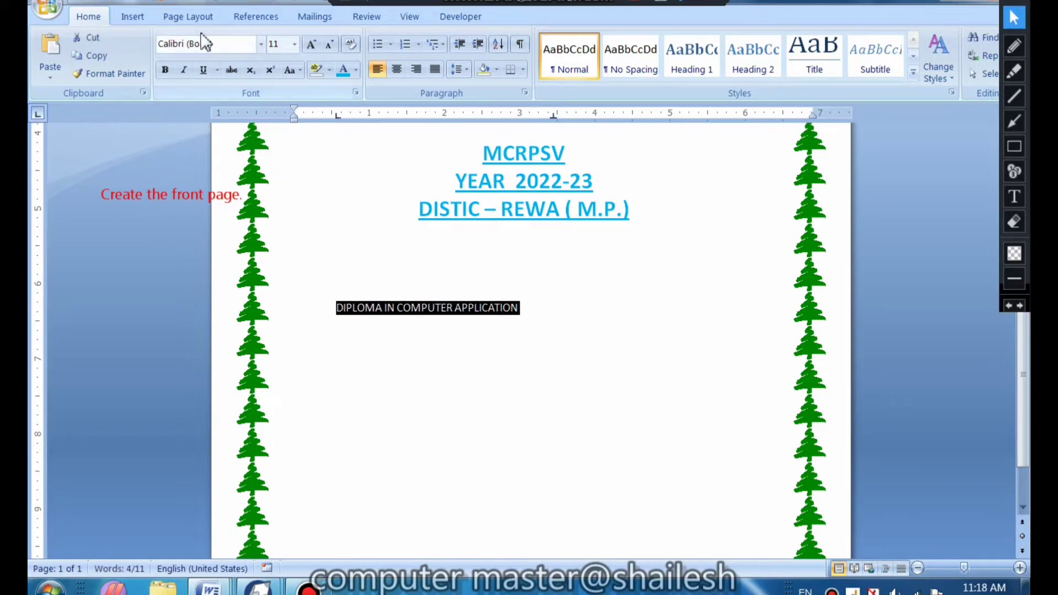
pyautogui.click(172, 17)
pyautogui.click(132, 17)
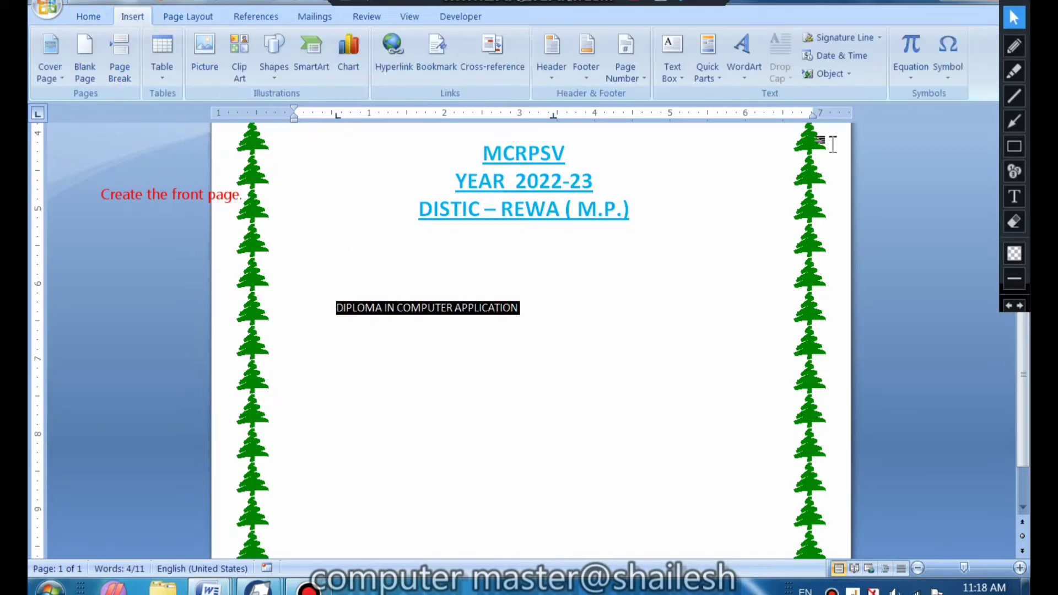
pyautogui.click(743, 68)
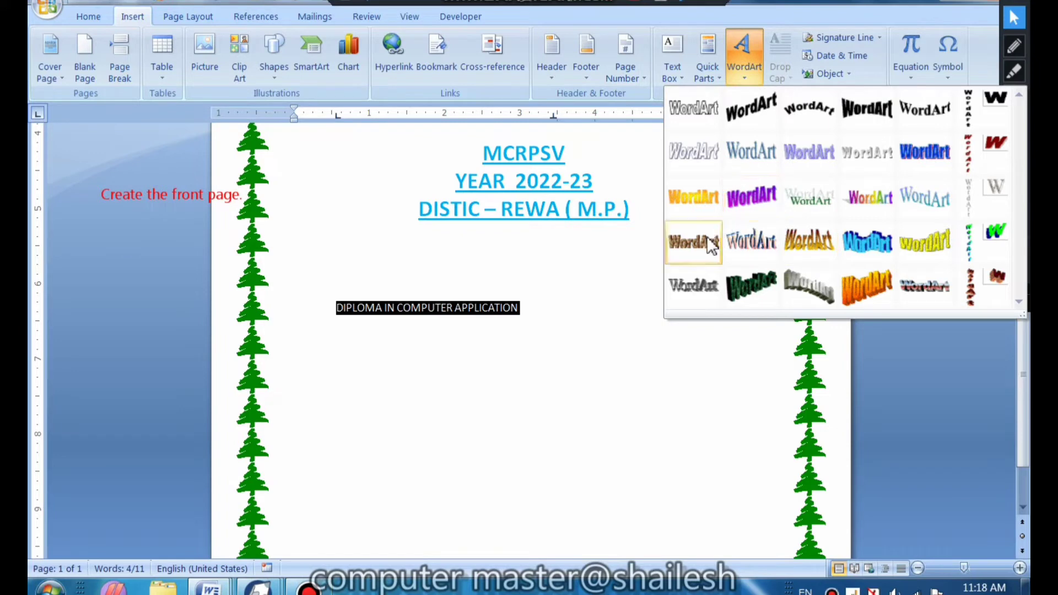
pyautogui.click(696, 197)
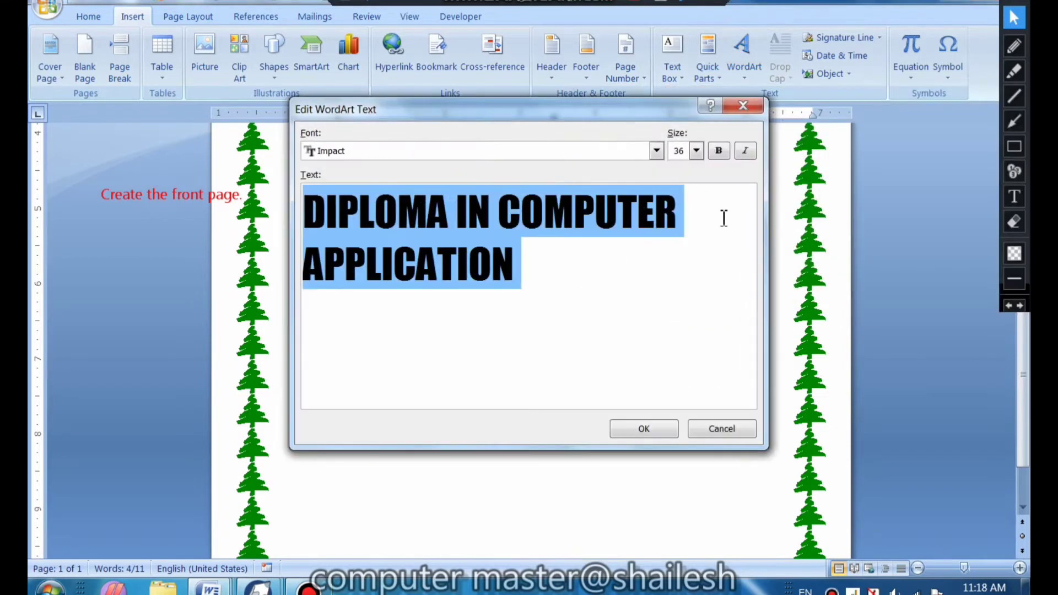
pyautogui.click(697, 151)
pyautogui.click(684, 233)
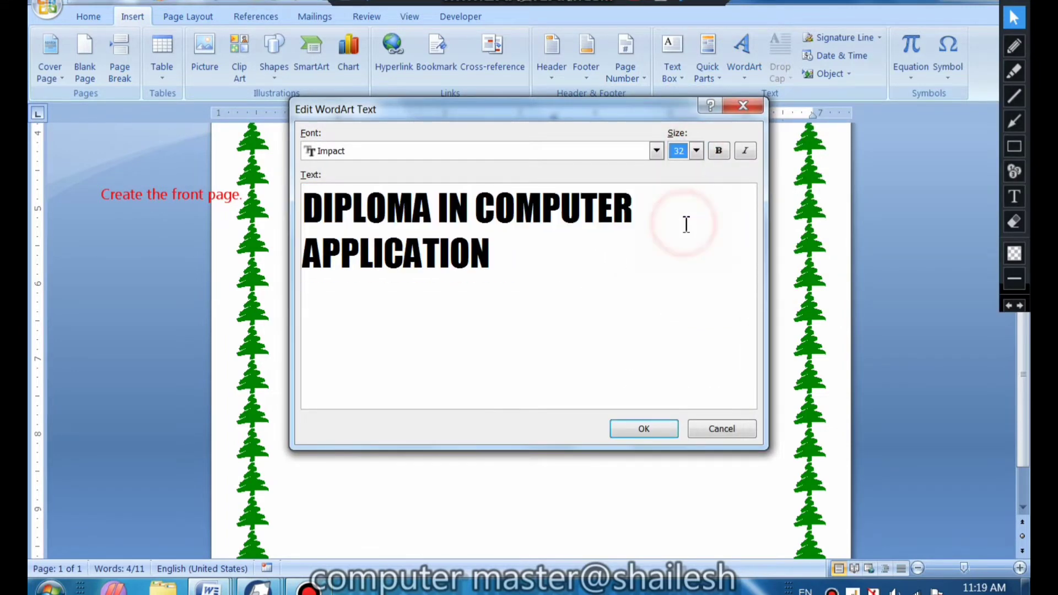
pyautogui.click(631, 428)
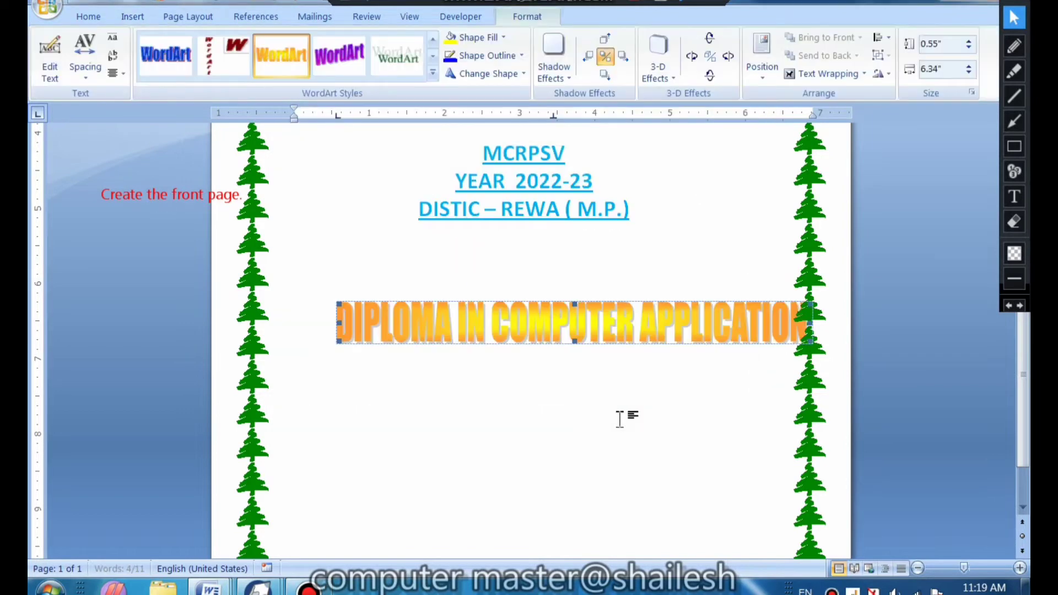
# Step: Give the diploma WordArt square text wrapping, shift it left between the tree borders and heighten it to about 0.96"
pyautogui.click(826, 73)
pyautogui.click(825, 113)
pyautogui.moveTo(630, 314); pyautogui.dragTo(564, 310)
pyautogui.moveTo(547, 276); pyautogui.dragTo(538, 244)
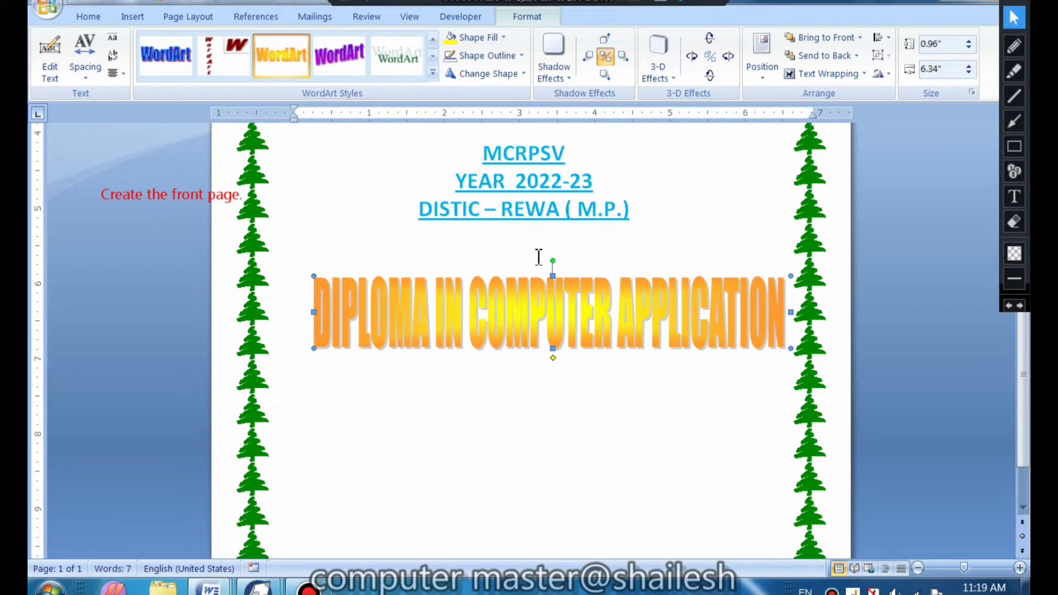
# Step: Shorten the text box below the logo from its lower edge and try to move the diploma WordArt up
pyautogui.click(522, 202)
pyautogui.click(523, 258)
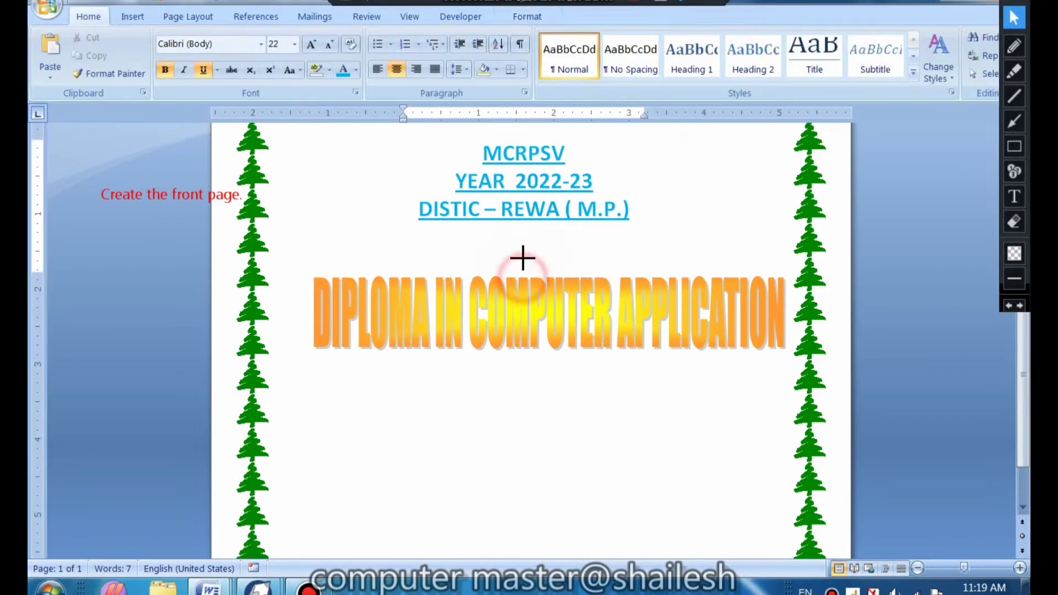
pyautogui.moveTo(522, 258); pyautogui.dragTo(521, 229)
pyautogui.moveTo(509, 303); pyautogui.dragTo(489, 270)
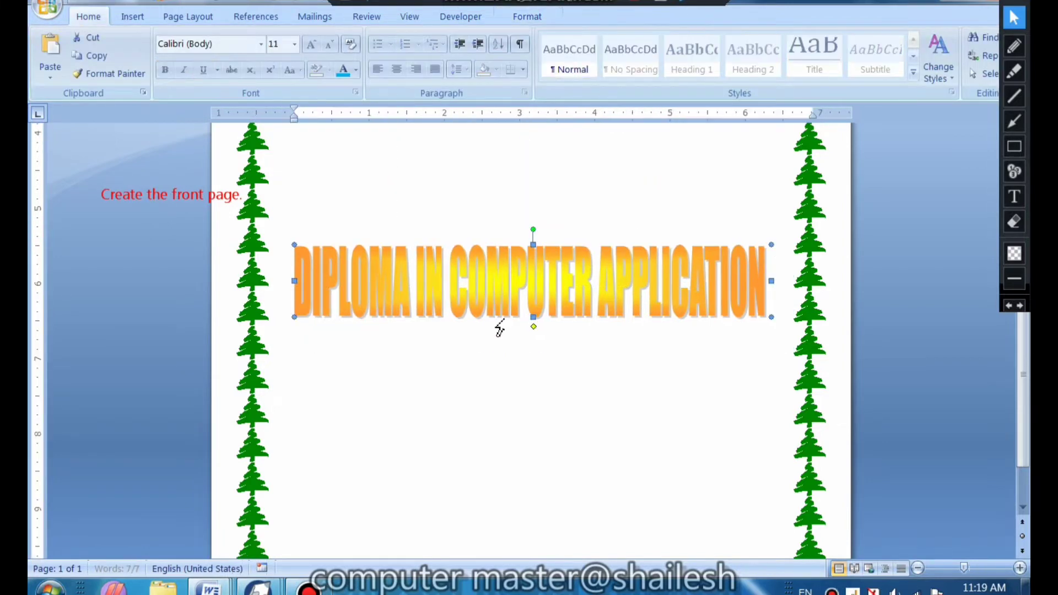
pyautogui.click(517, 293)
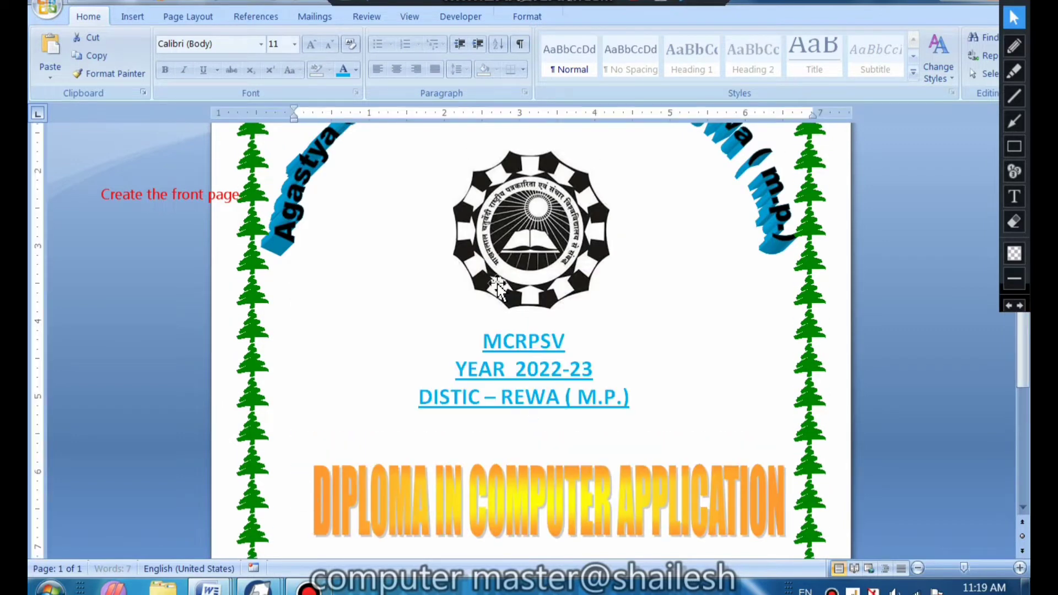
# Step: Move the three-line text box slightly closer to the logo and shift the diploma WordArt slightly left
pyautogui.click(520, 362)
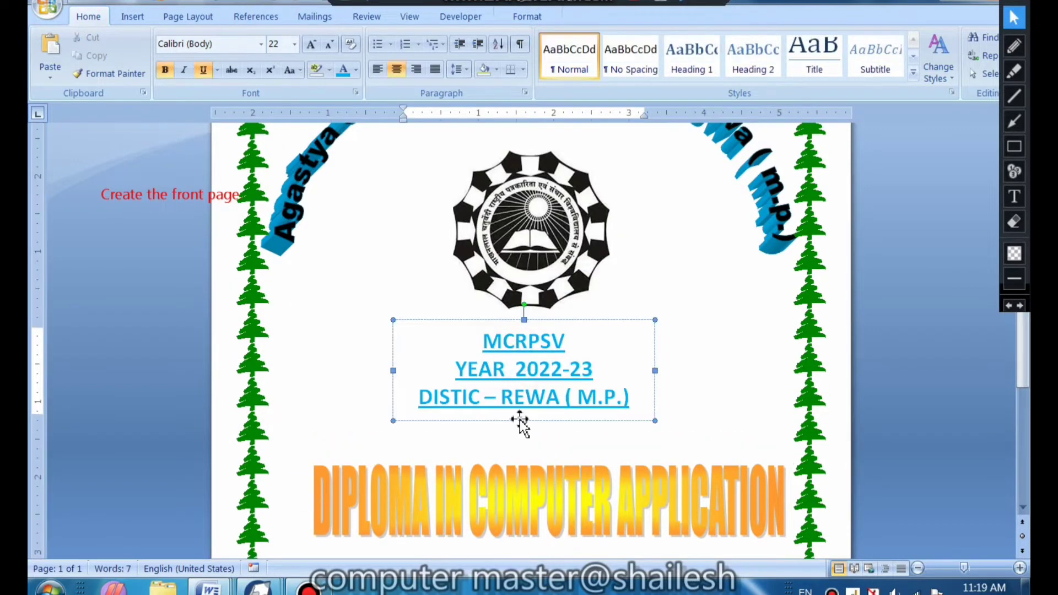
pyautogui.moveTo(527, 420); pyautogui.dragTo(528, 409)
pyautogui.moveTo(498, 504); pyautogui.dragTo(494, 472)
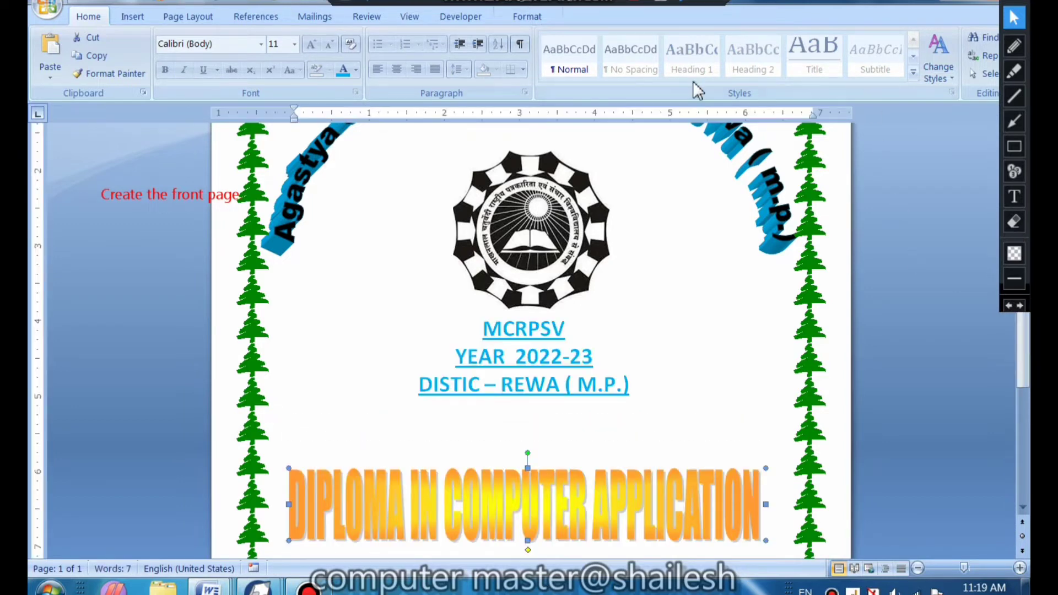
# Step: Set the diploma WordArt's text wrapping to Behind Text and move it up directly beneath the "DISTIC – REWA ( M.P.)" line
pyautogui.click(536, 15)
pyautogui.click(827, 73)
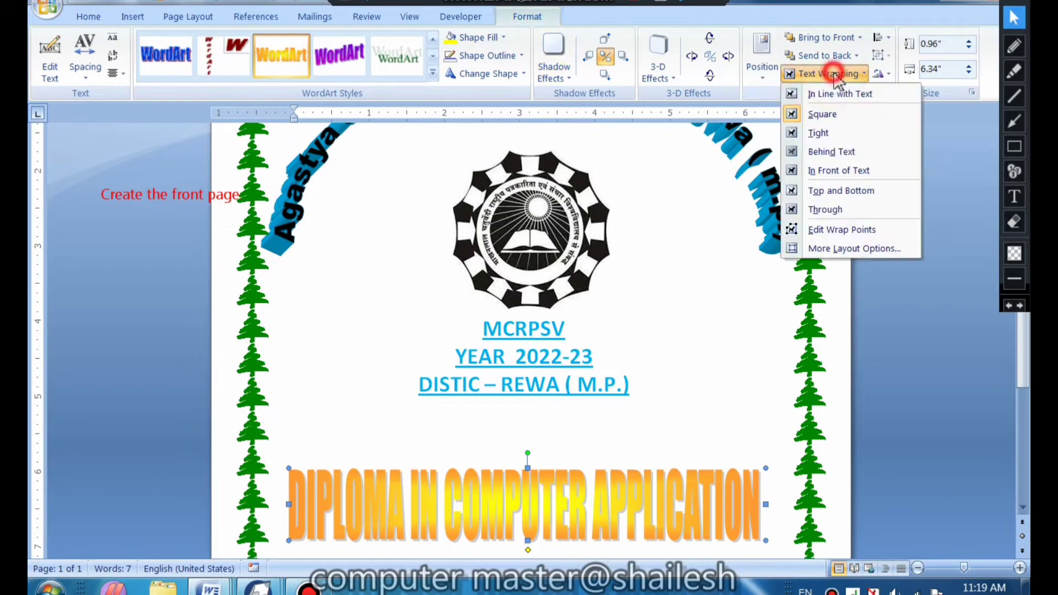
pyautogui.click(838, 151)
pyautogui.click(544, 511)
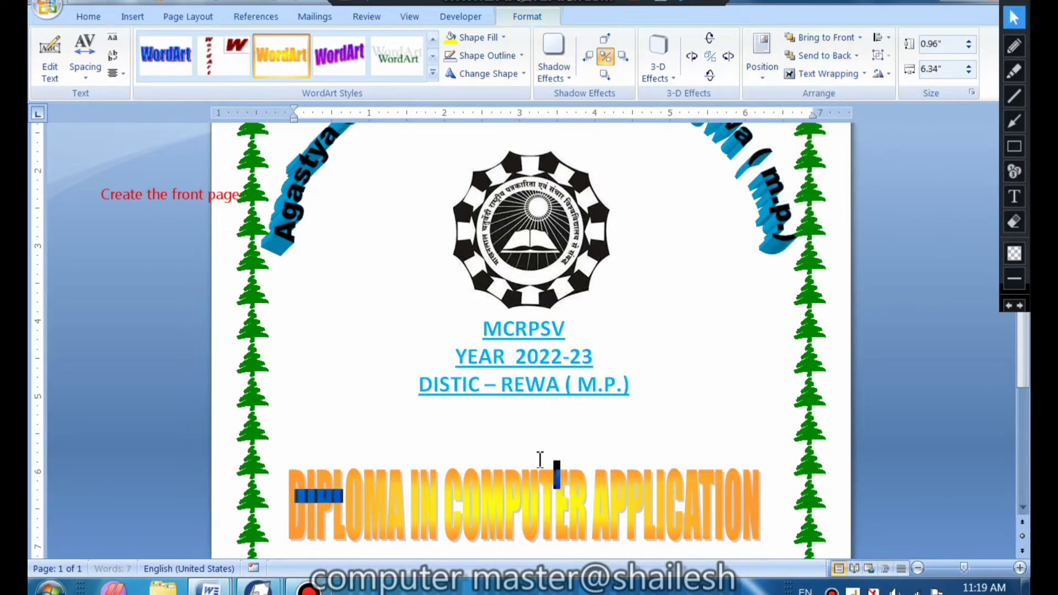
pyautogui.click(499, 497)
pyautogui.click(548, 511)
pyautogui.moveTo(548, 511); pyautogui.dragTo(544, 461)
pyautogui.click(549, 461)
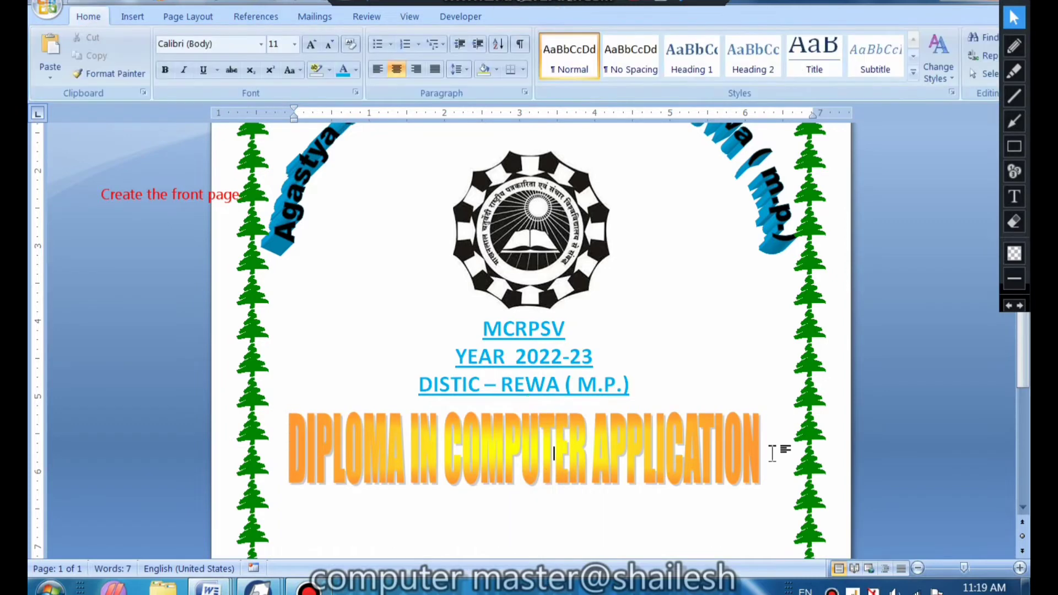
# Step: Stretch the diploma WordArt at both ends to about 6.83" wide, nearly reaching the tree borders
pyautogui.click(605, 452)
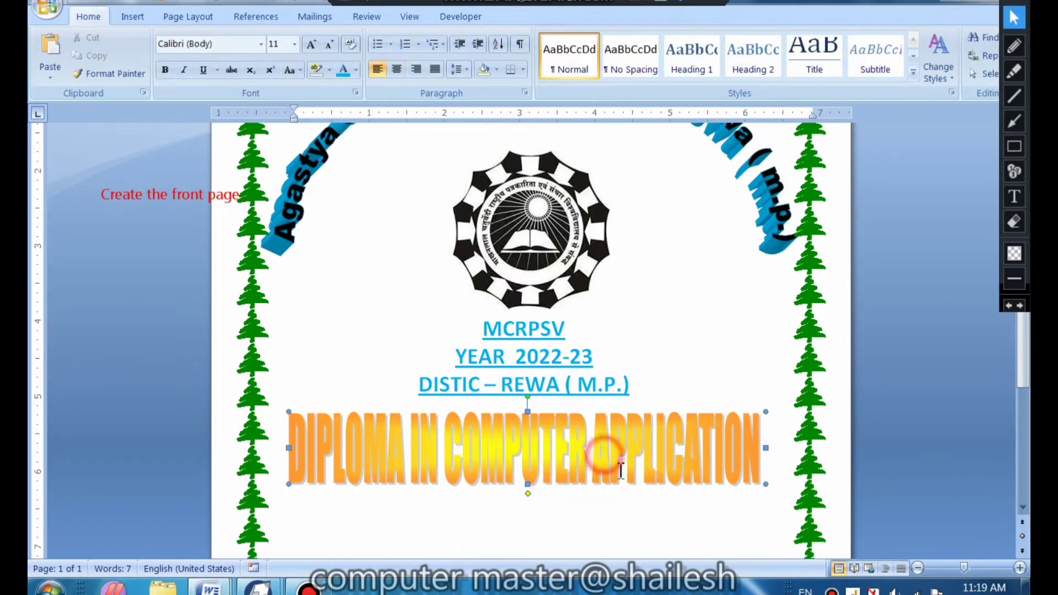
pyautogui.click(755, 457)
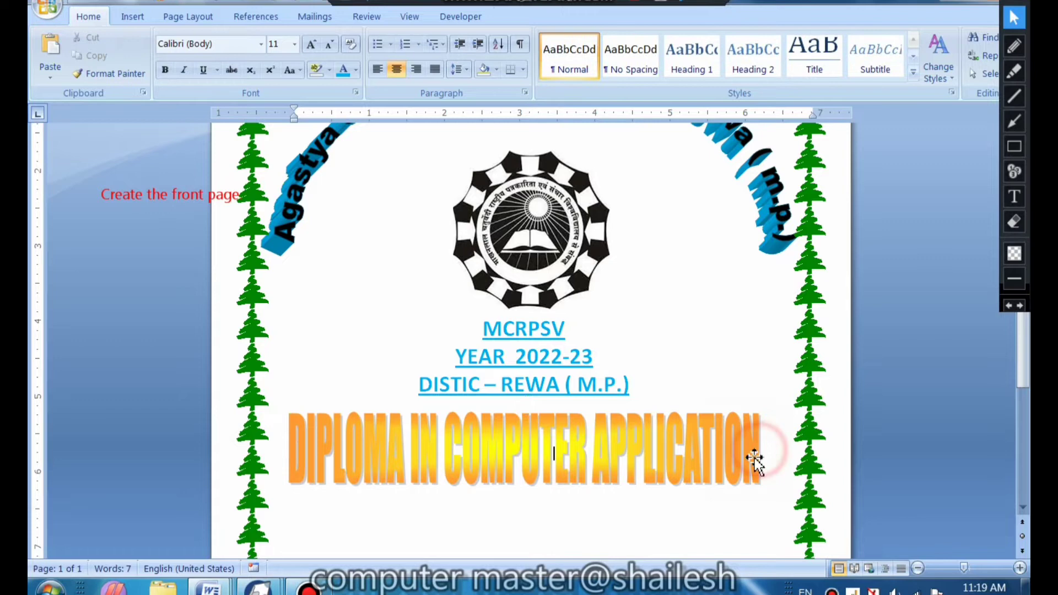
pyautogui.click(678, 490)
pyautogui.moveTo(766, 447); pyautogui.dragTo(789, 449)
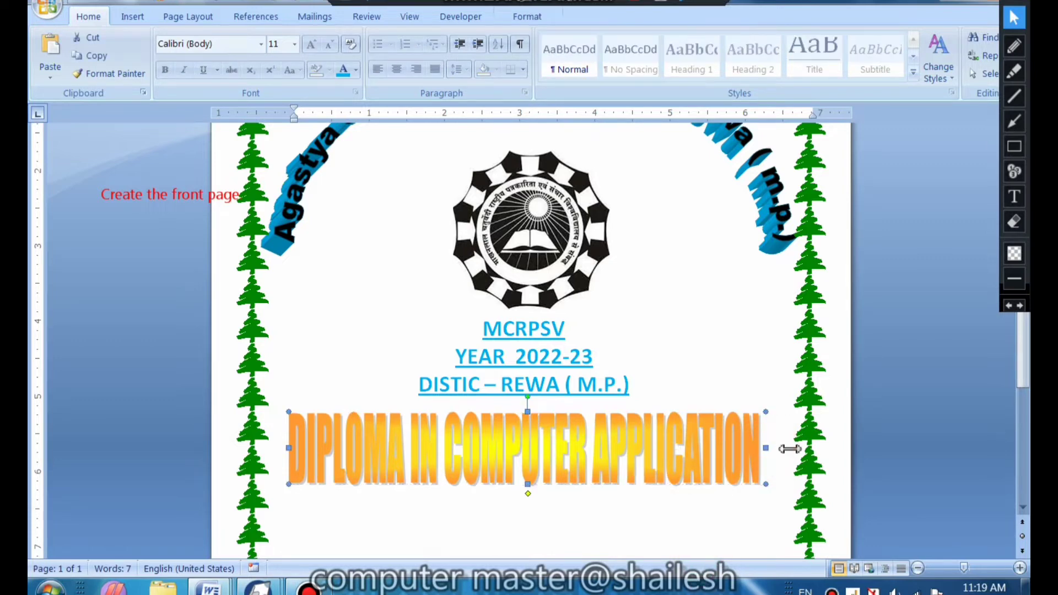
pyautogui.moveTo(288, 445); pyautogui.dragTo(275, 447)
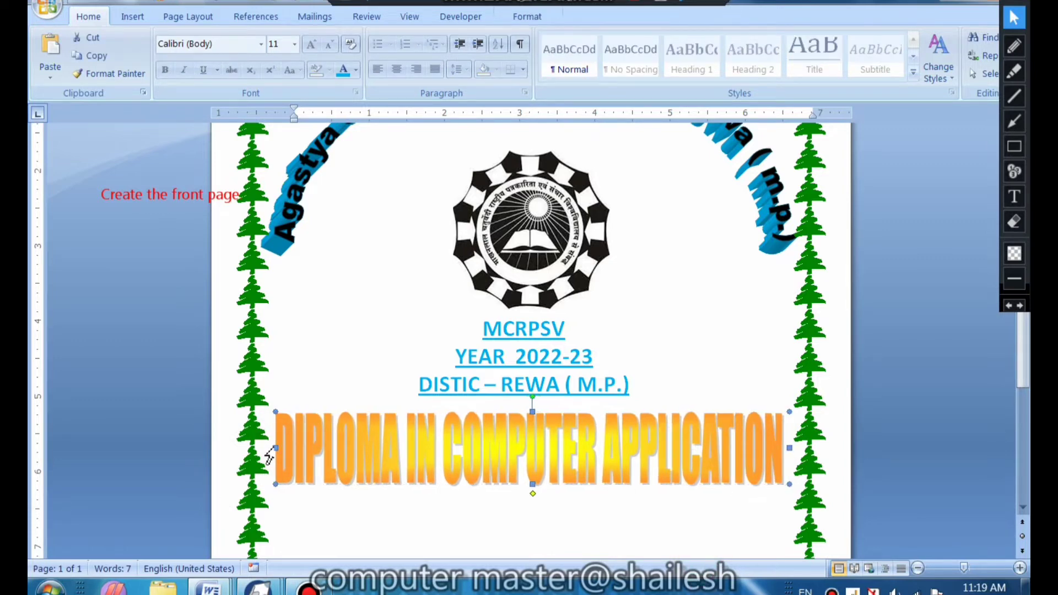
# Step: Change the diploma WordArt to the rainbow-coloured style with a slanted shadow
pyautogui.click(527, 16)
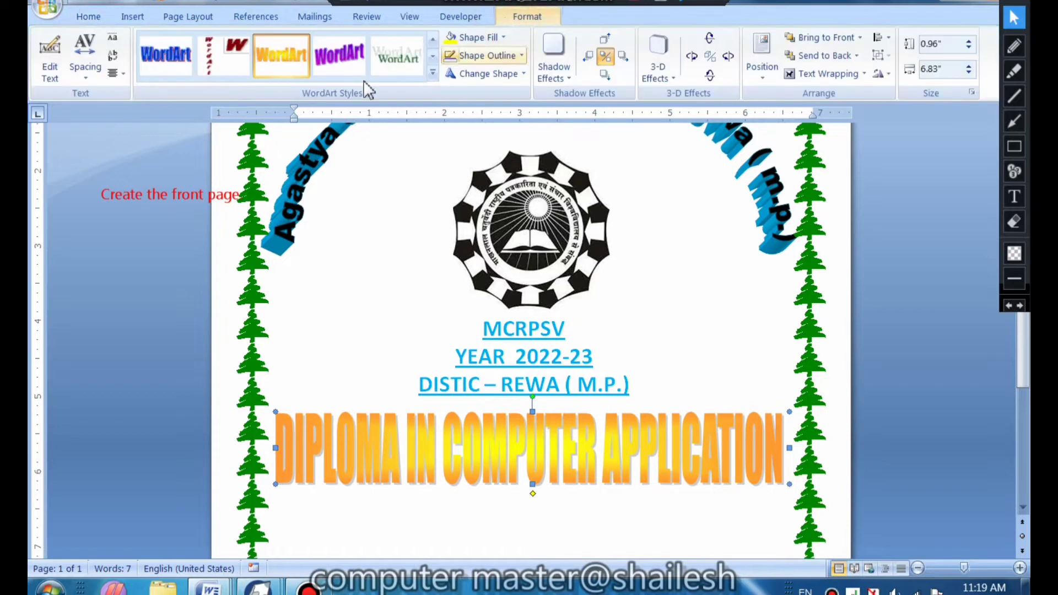
pyautogui.click(430, 88)
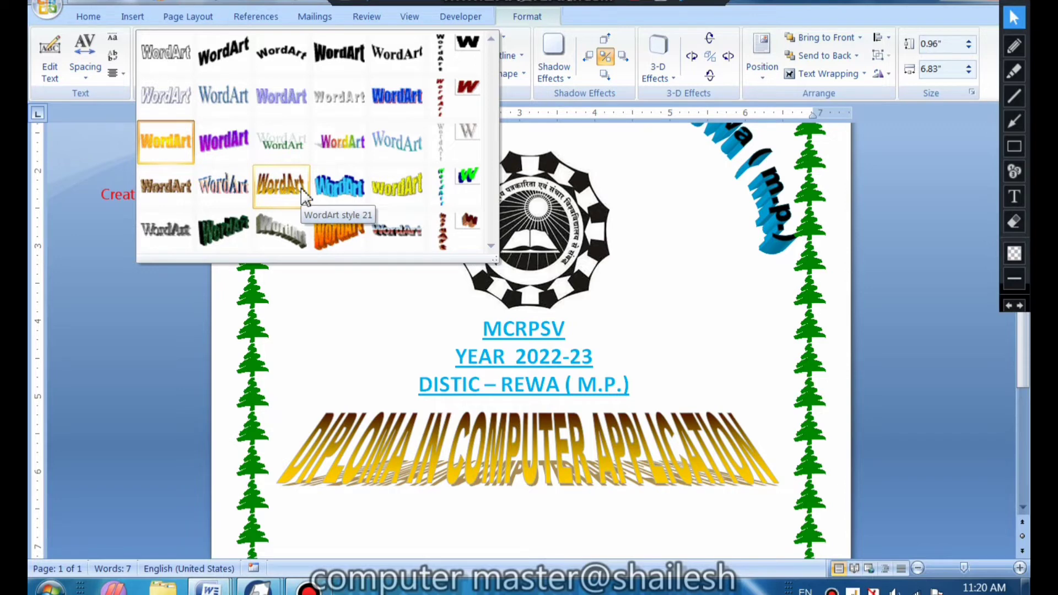
pyautogui.click(342, 142)
# Step: Enter "Pratical work in pc packege" on a new line below the diploma WordArt
pyautogui.scroll(-5, 399, 411)
pyautogui.click(405, 326)
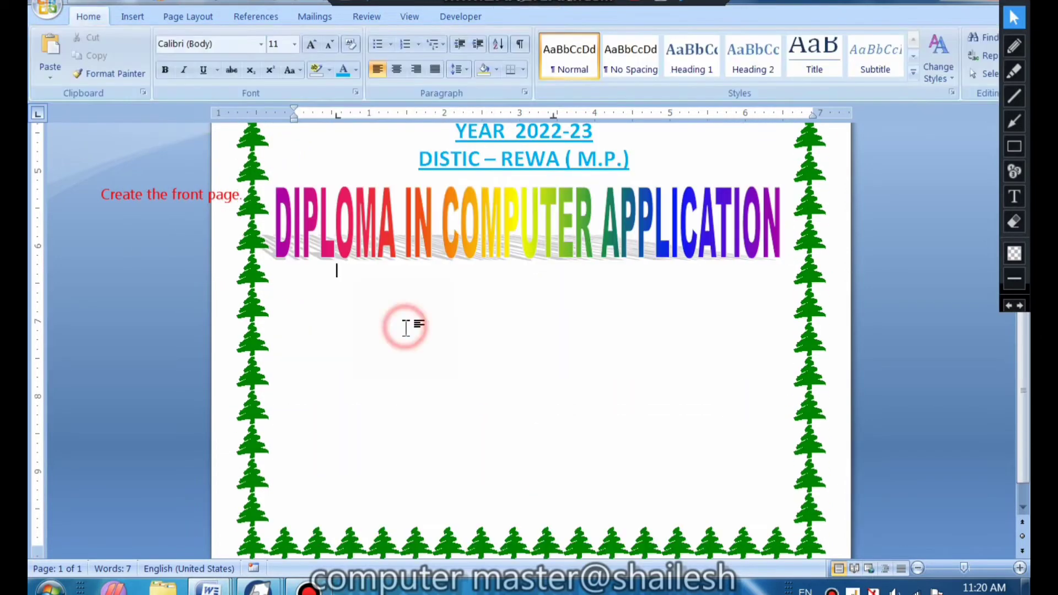
pyautogui.doubleClick(353, 301)
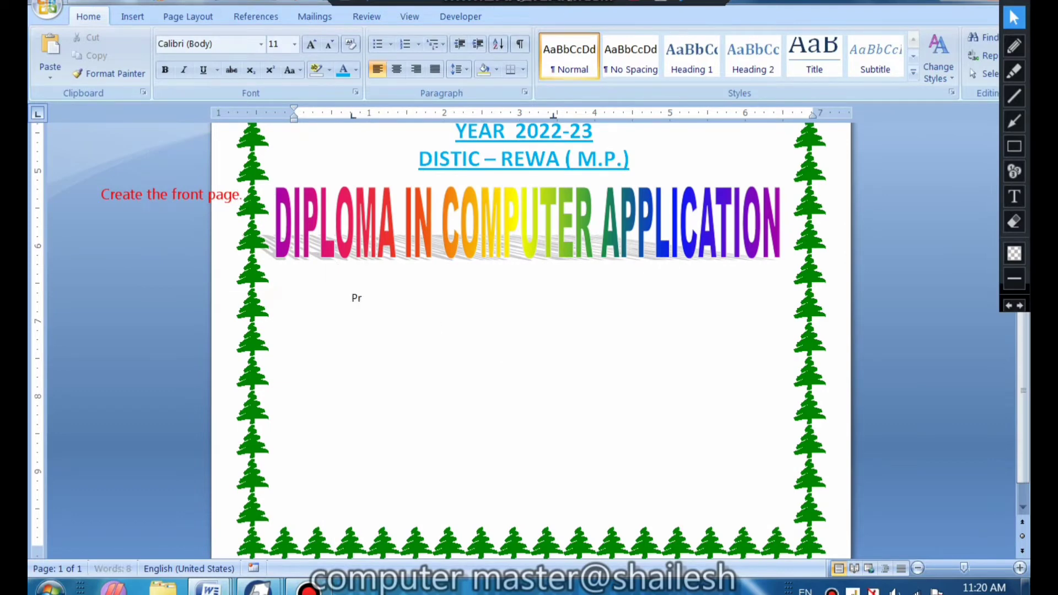
pyautogui.write('Pratical work in pc packege')
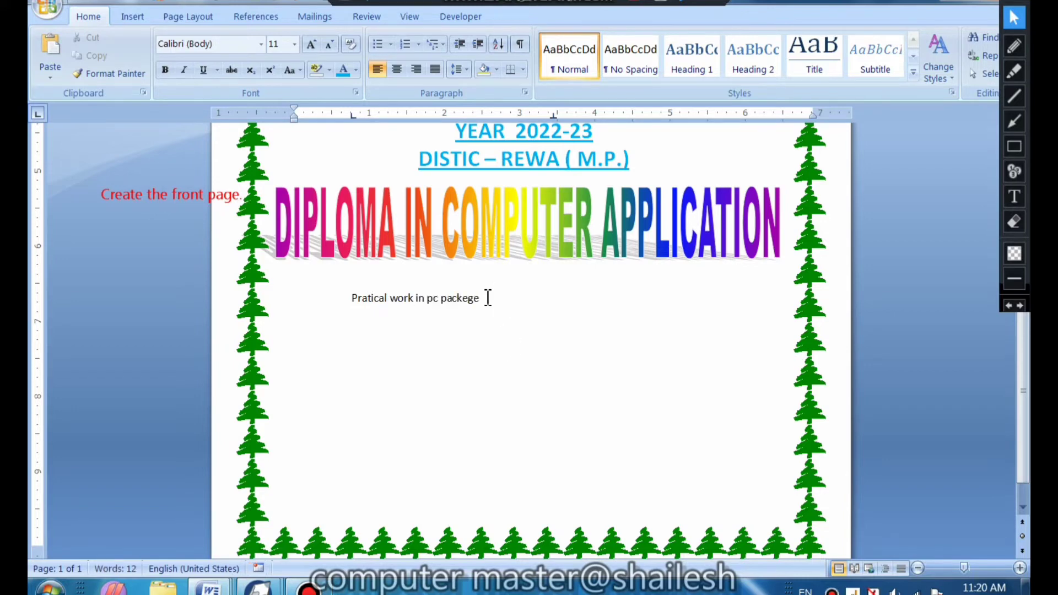
# Step: Format the "Pratical work in pc packege" line as bold, underlined and 22 pt
pyautogui.moveTo(487, 297); pyautogui.dragTo(326, 292)
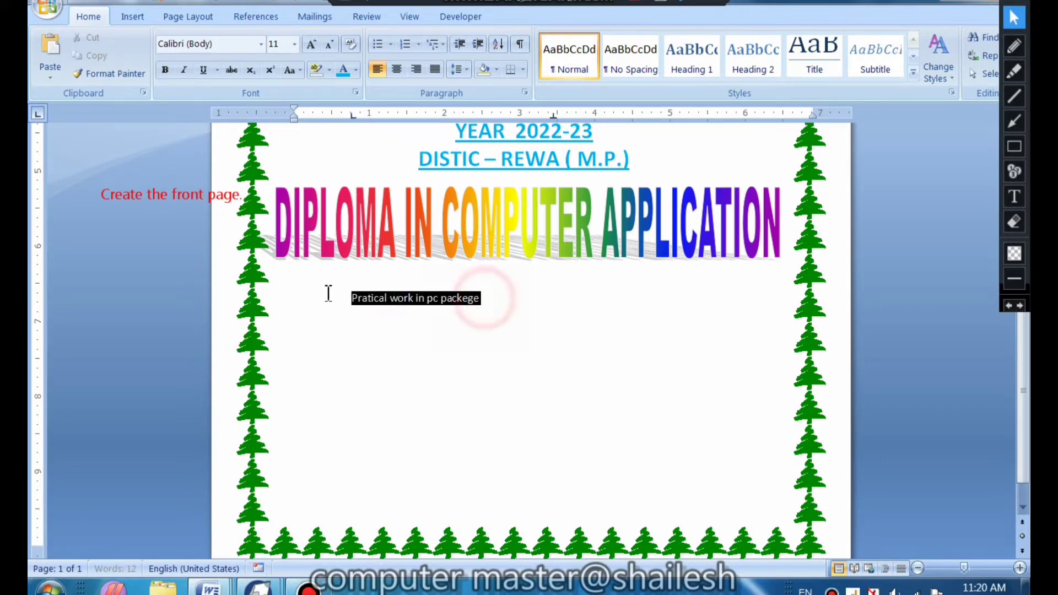
pyautogui.click(166, 72)
pyautogui.click(203, 69)
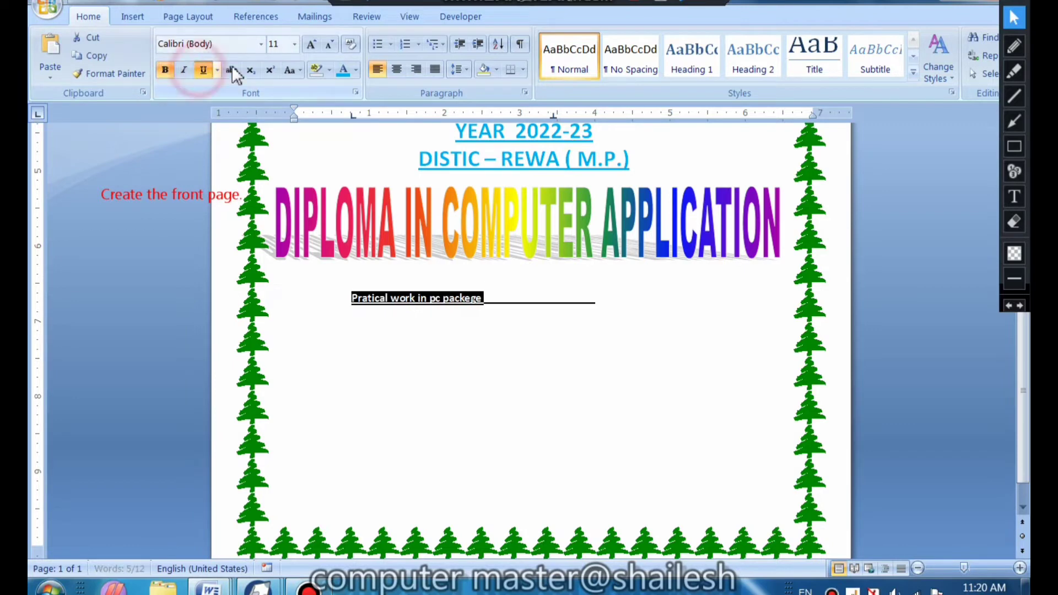
pyautogui.click(311, 44)
pyautogui.click(312, 44)
pyautogui.click(311, 44)
pyautogui.click(312, 45)
pyautogui.click(312, 44)
pyautogui.click(311, 44)
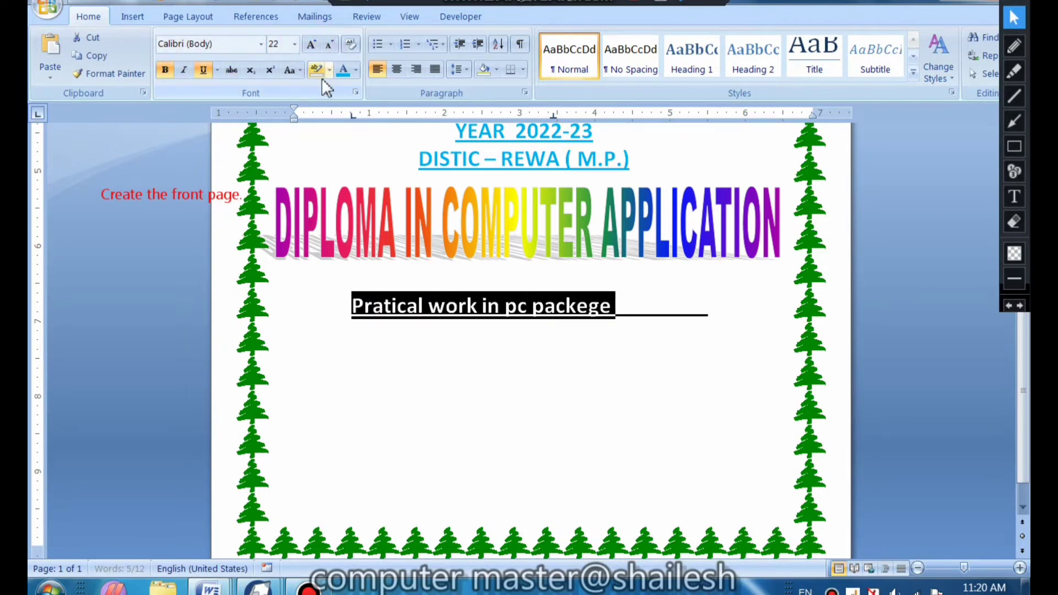
# Step: Centre the "Pratical work in pc packege" line and colour its text dark blue
pyautogui.click(396, 70)
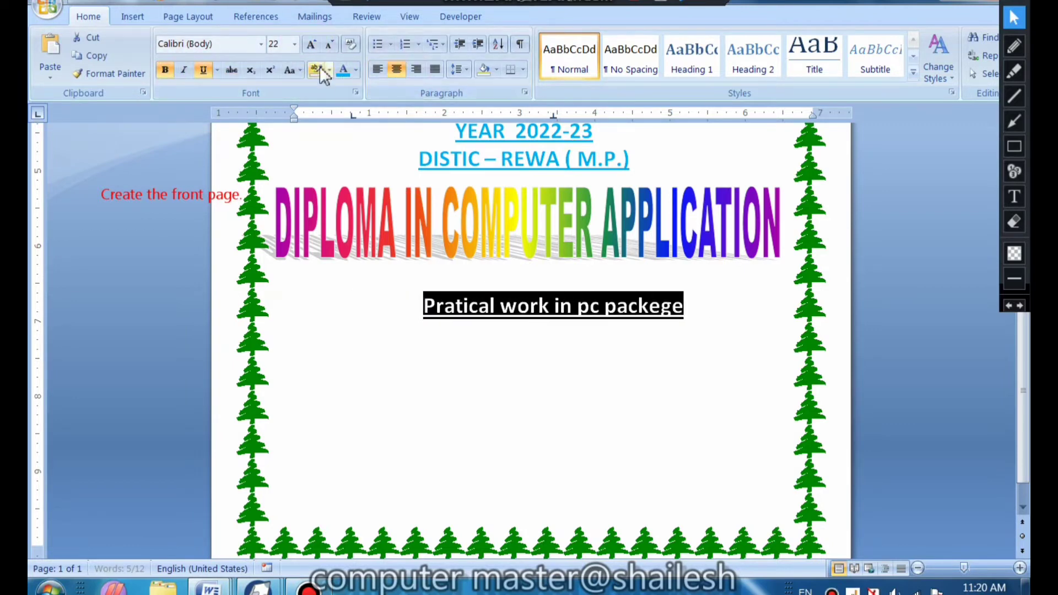
pyautogui.click(357, 71)
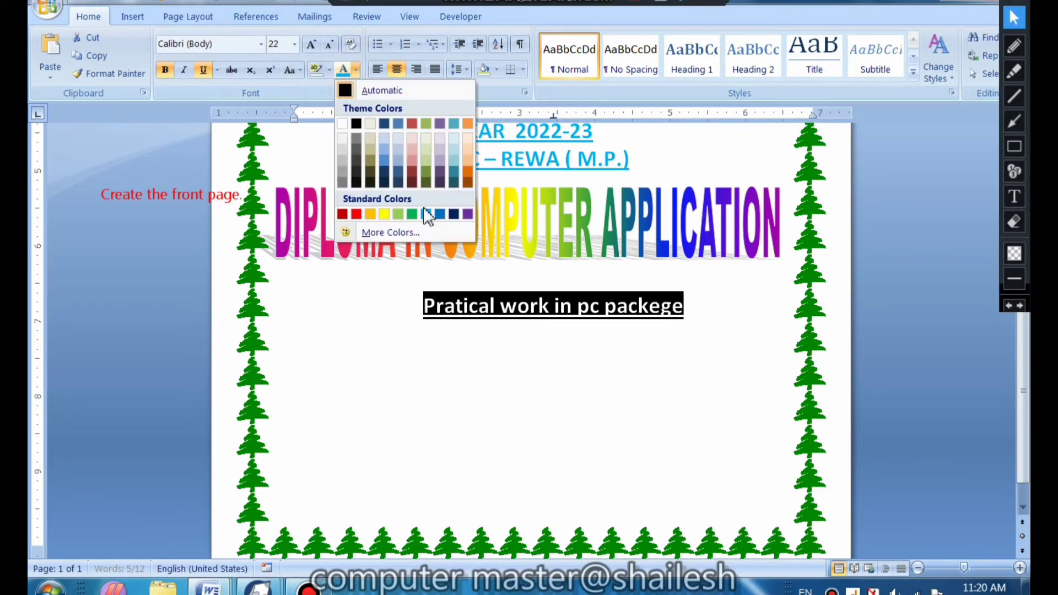
pyautogui.click(454, 214)
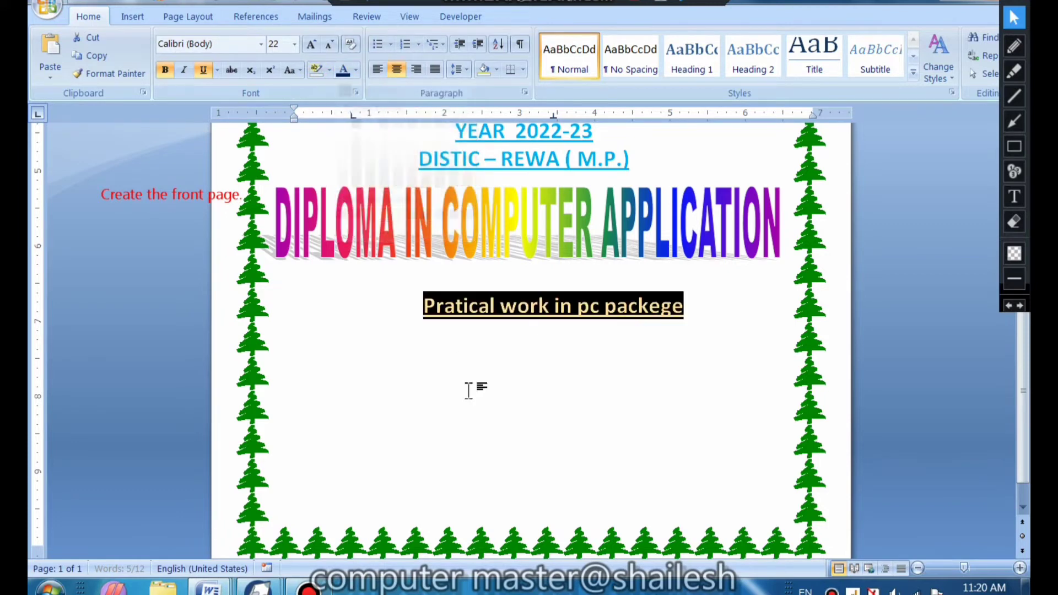
pyautogui.click(480, 389)
# Step: Insert a table with two columns and two rows below the practical-work line and narrow its second column to end inside the tree border
pyautogui.click(322, 416)
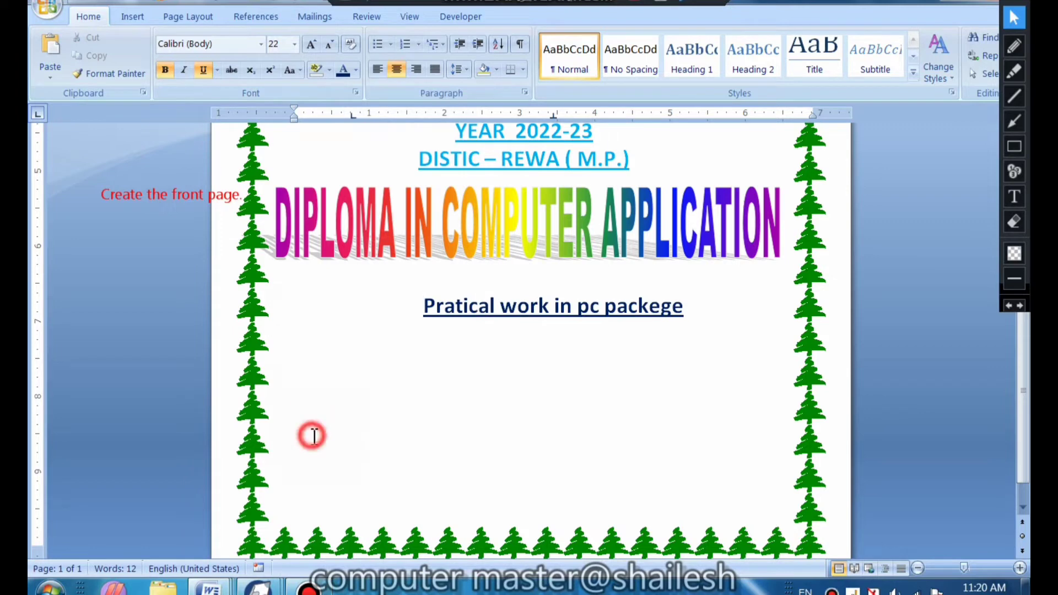
pyautogui.click(130, 18)
pyautogui.click(160, 54)
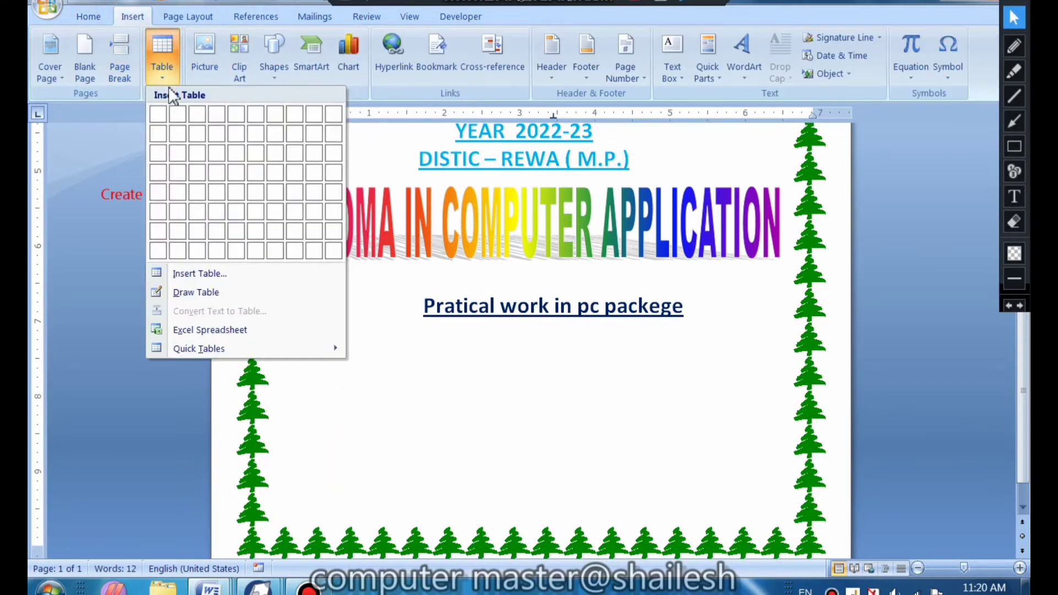
pyautogui.click(177, 133)
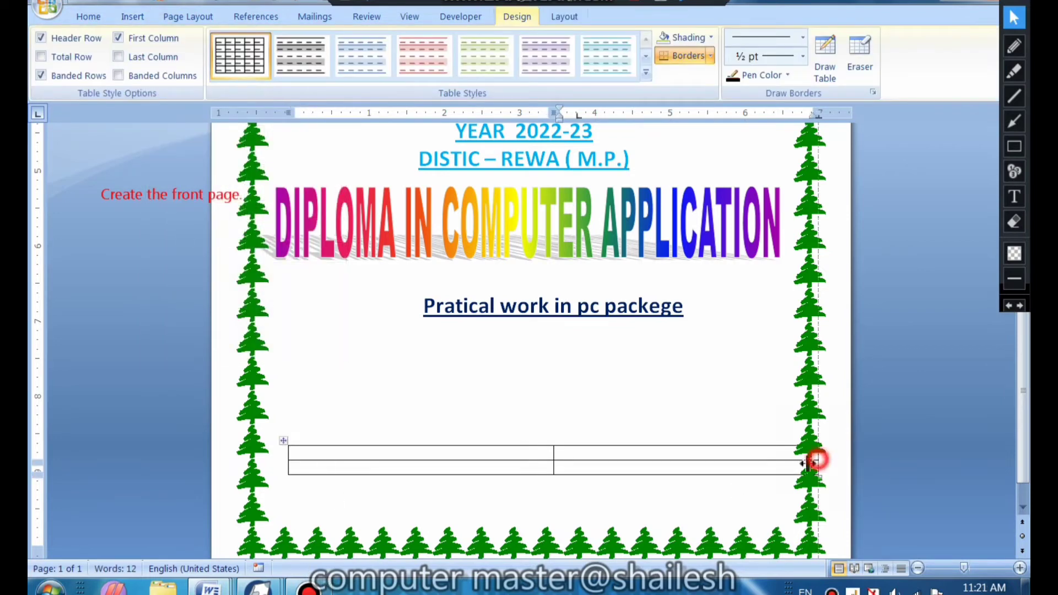
pyautogui.moveTo(817, 460); pyautogui.dragTo(763, 463)
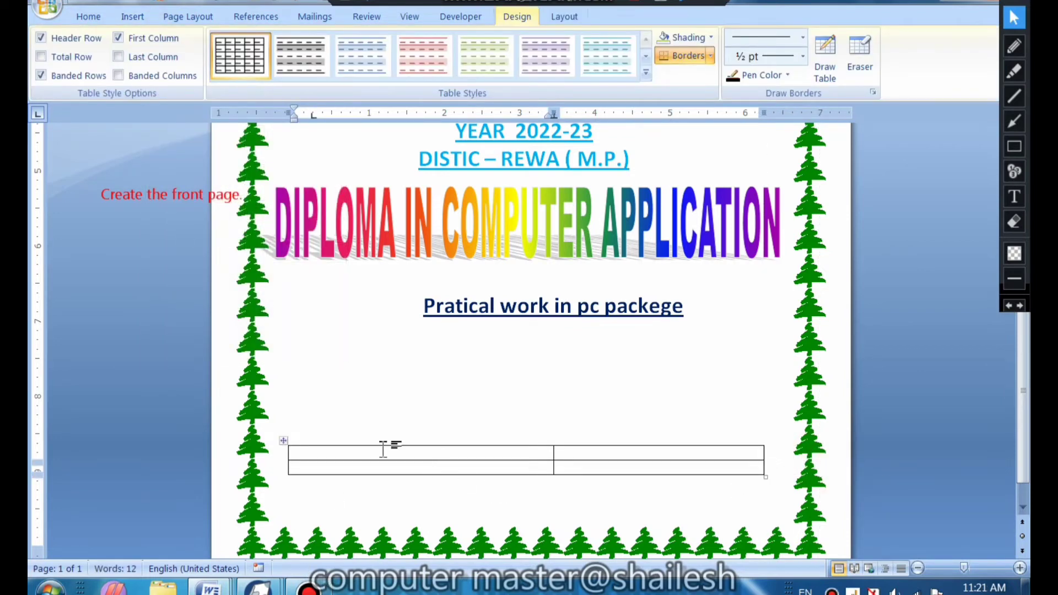
# Step: Fill the table with the headings "Submitted to" and "Submitted by" and enter each person's name underneath
pyautogui.write('s')
pyautogui.press('Tab')
pyautogui.write('s')
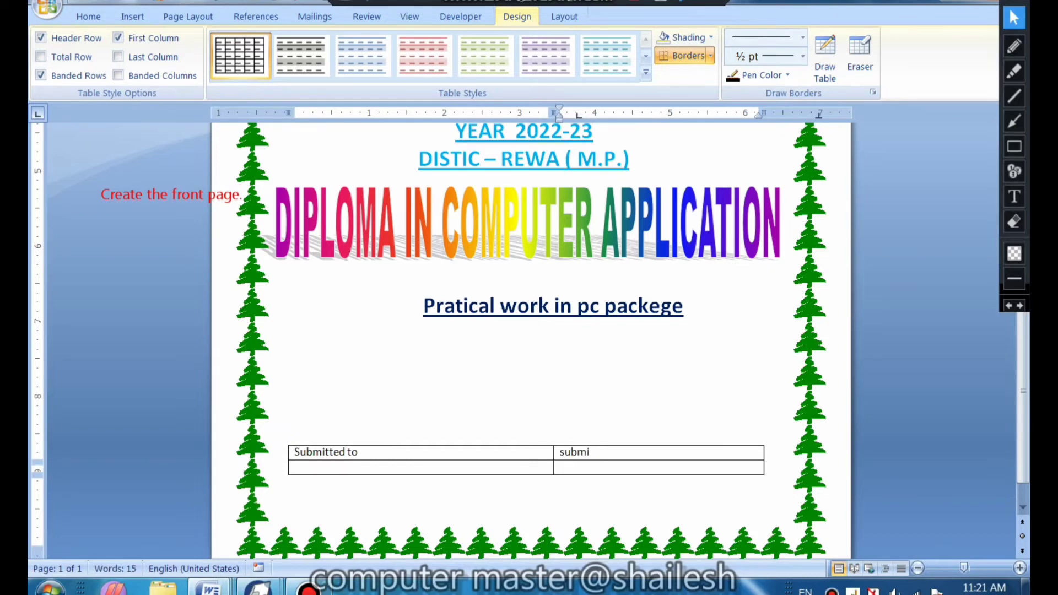
pyautogui.press('Tab')
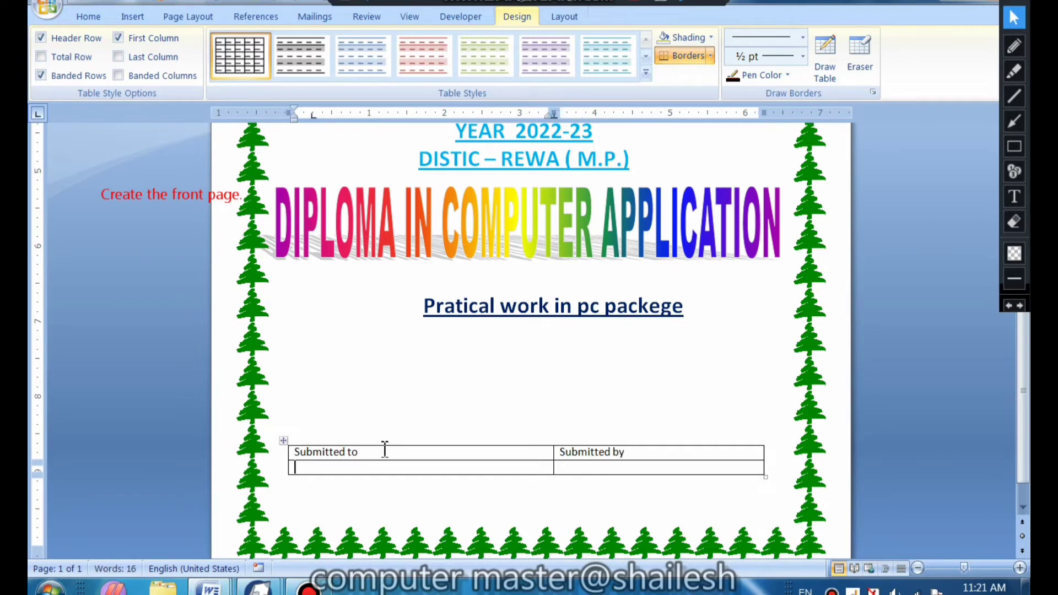
pyautogui.write('sh saket')
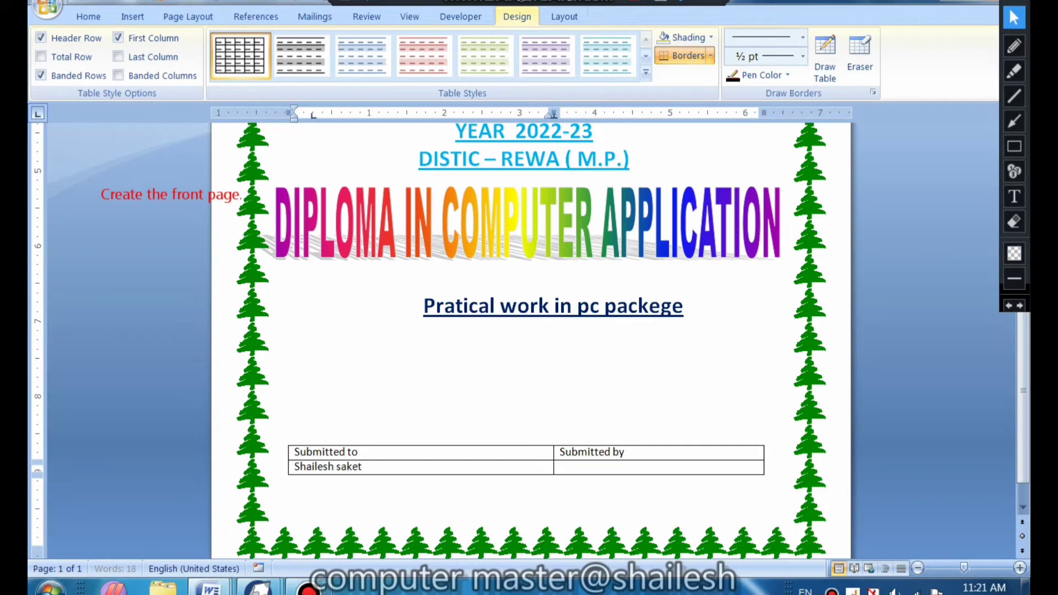
pyautogui.press('Tab')
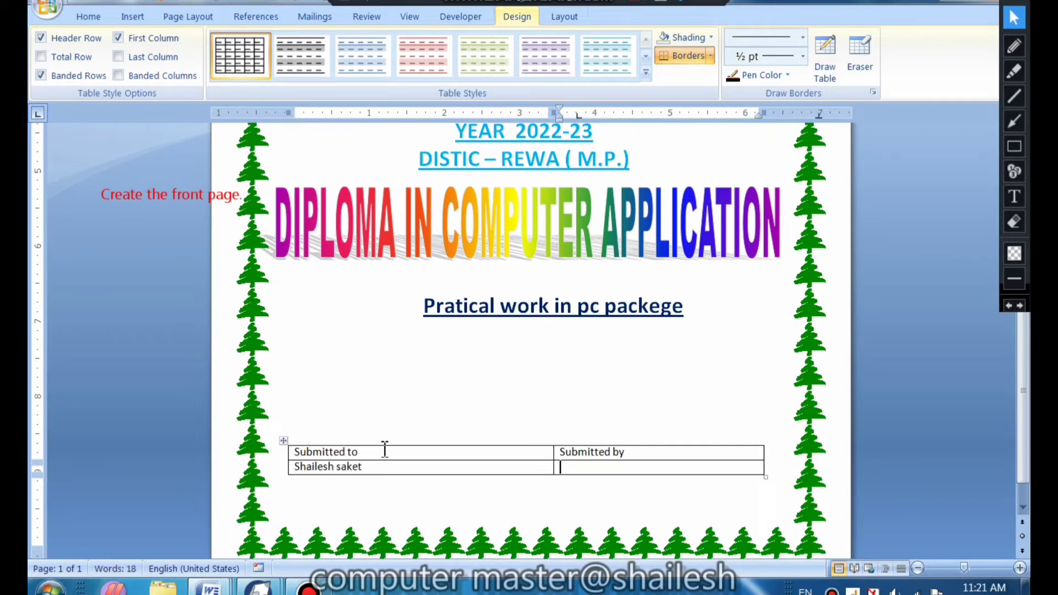
pyautogui.write('vikas')
# Step: Enlarge the text of the whole table to 16 pt
pyautogui.moveTo(462, 471); pyautogui.dragTo(566, 463)
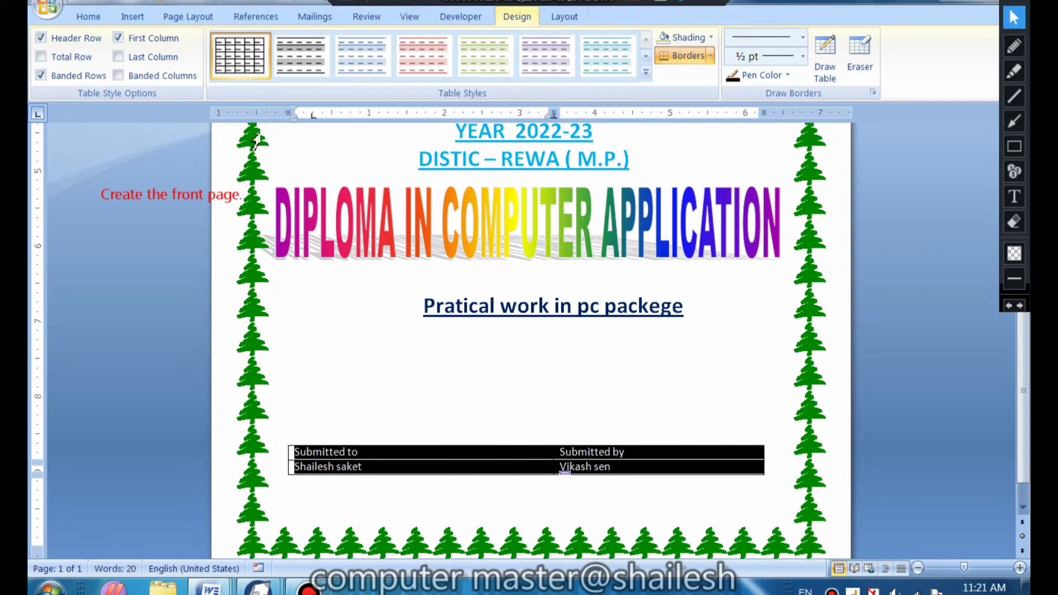
pyautogui.click(101, 17)
pyautogui.click(312, 44)
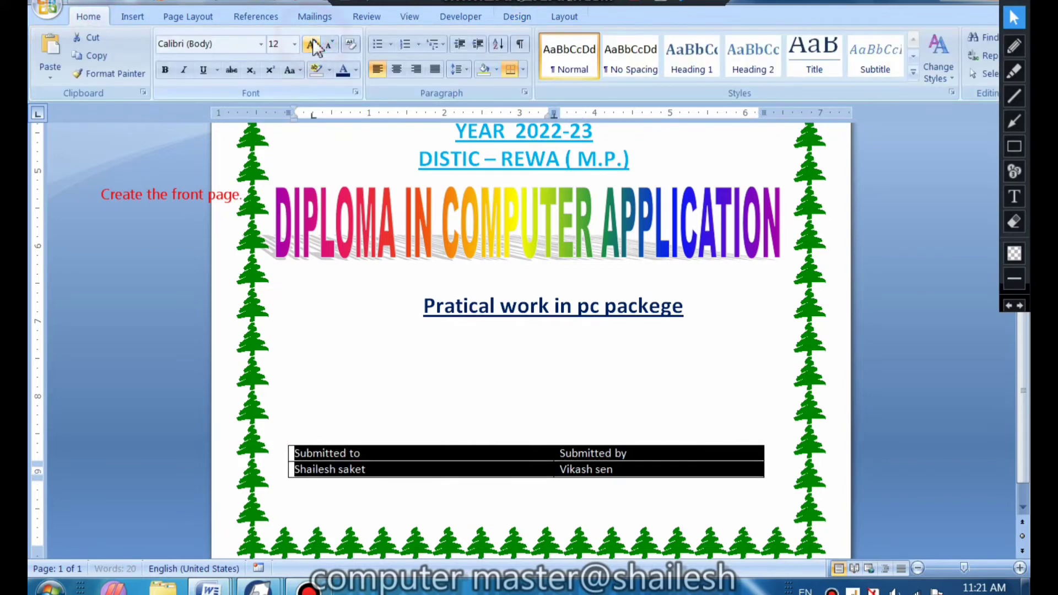
pyautogui.click(311, 44)
pyautogui.click(311, 44)
pyautogui.click(488, 477)
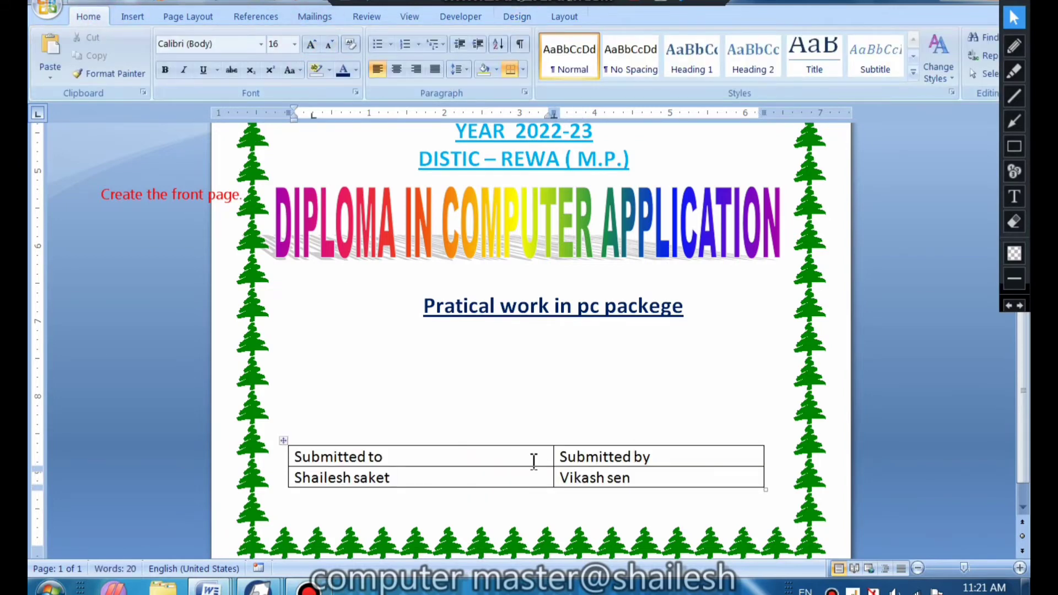
# Step: Format the table's heading row as bold, underlined, uppercase and dark blue
pyautogui.moveTo(533, 460); pyautogui.dragTo(577, 460)
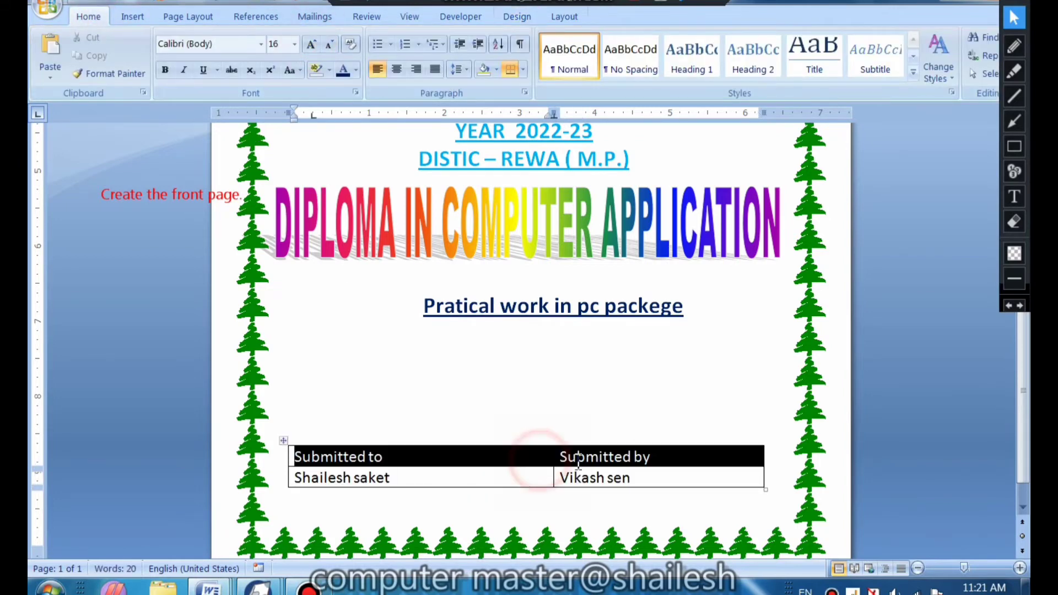
pyautogui.click(164, 70)
pyautogui.click(202, 70)
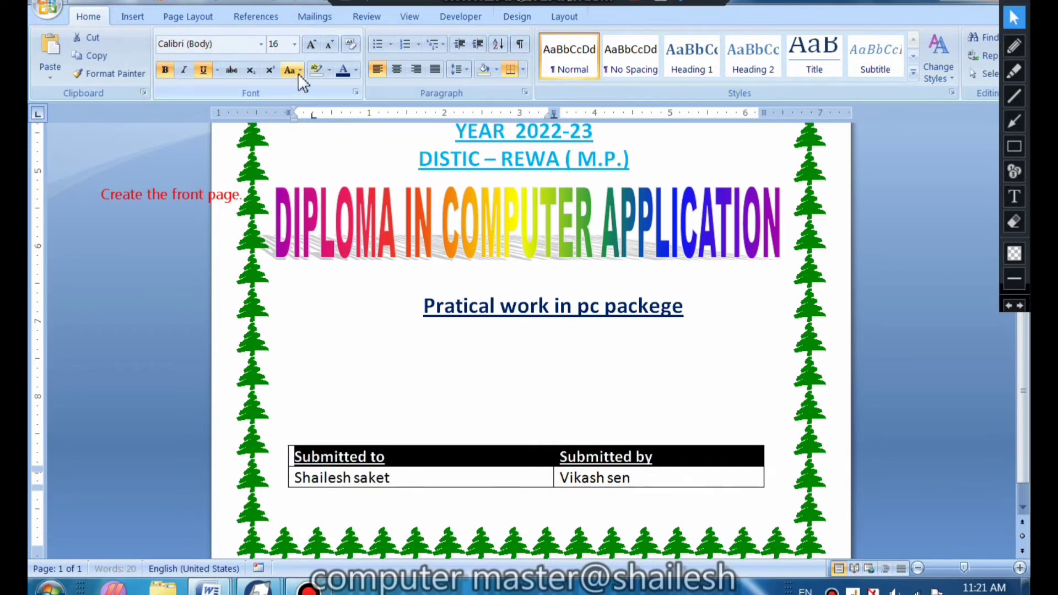
pyautogui.click(299, 70)
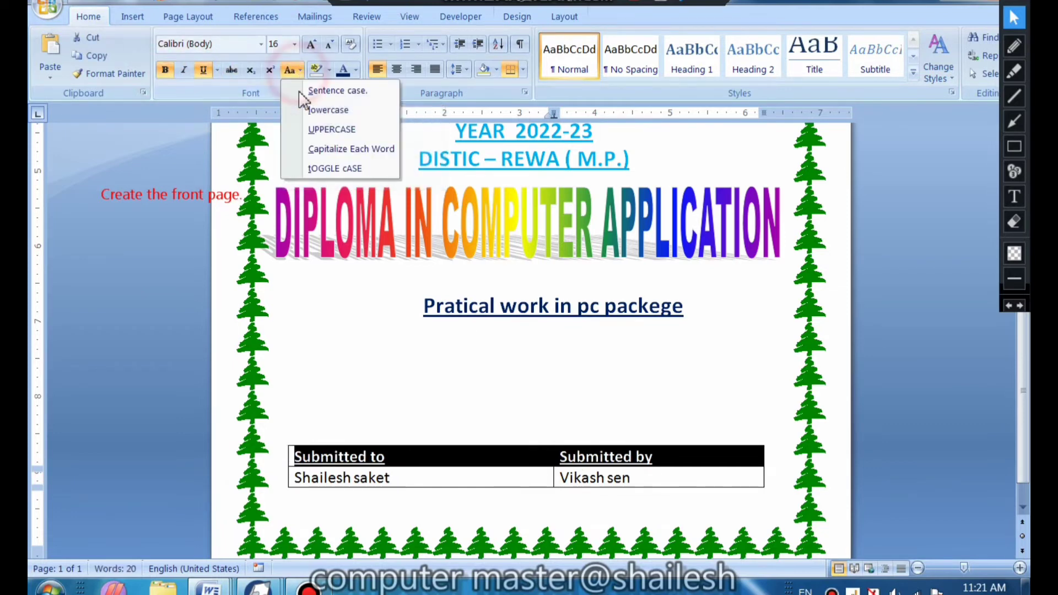
pyautogui.click(330, 130)
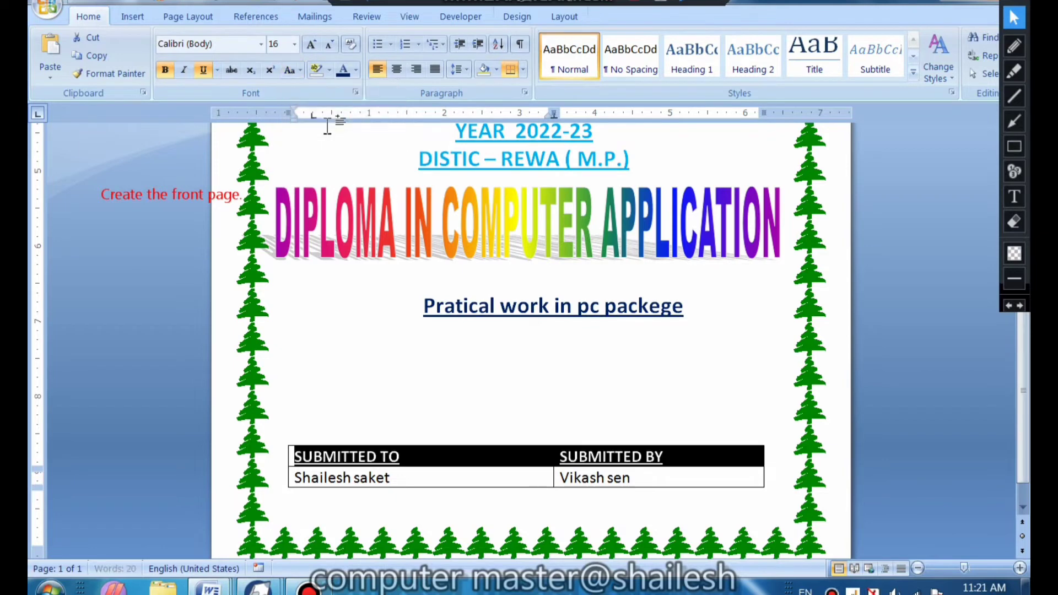
pyautogui.click(355, 70)
pyautogui.click(453, 214)
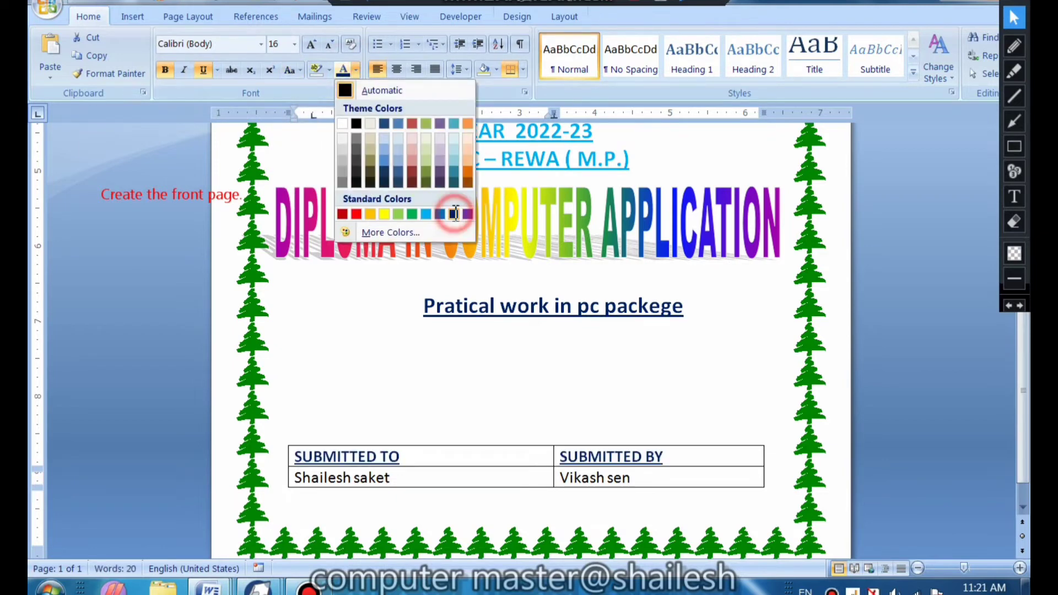
pyautogui.click(499, 389)
# Step: Right-align both cells of the "SUBMITTED BY" column
pyautogui.moveTo(570, 456); pyautogui.dragTo(567, 477)
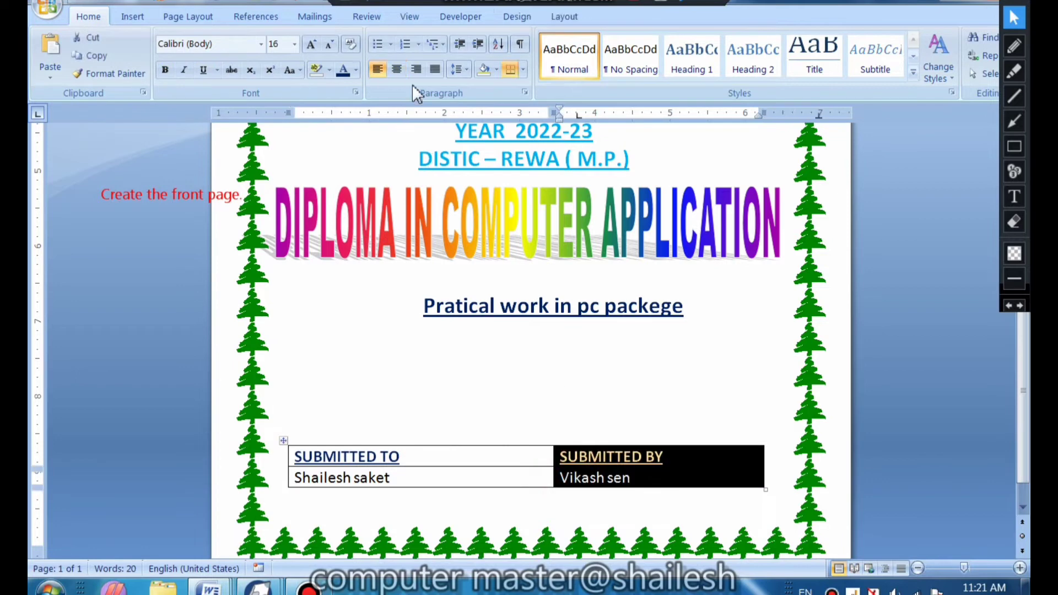
pyautogui.click(416, 69)
pyautogui.click(470, 400)
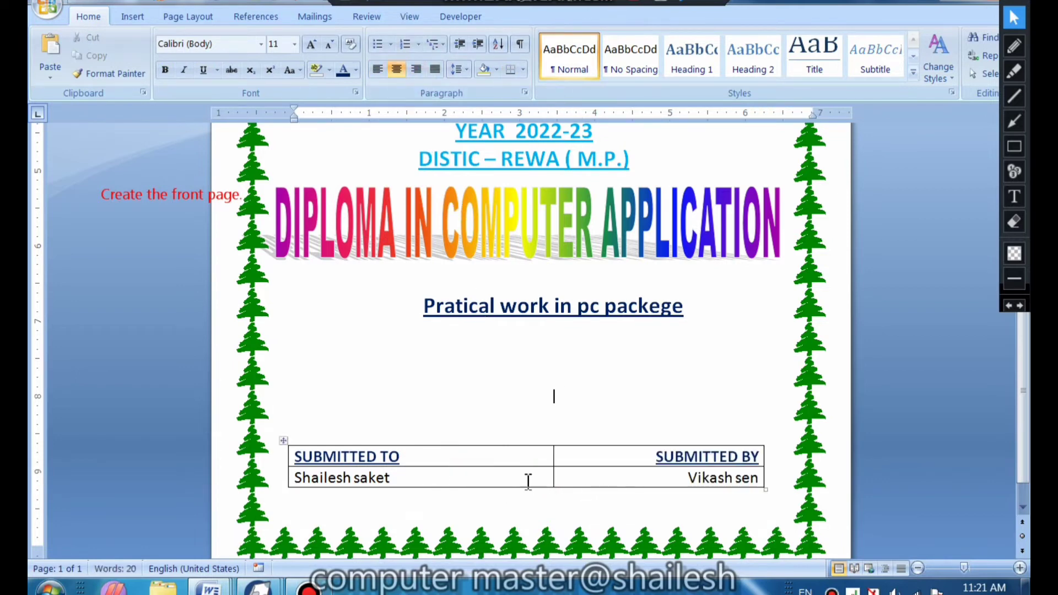
# Step: Remove all borders from the submission table
pyautogui.click(284, 441)
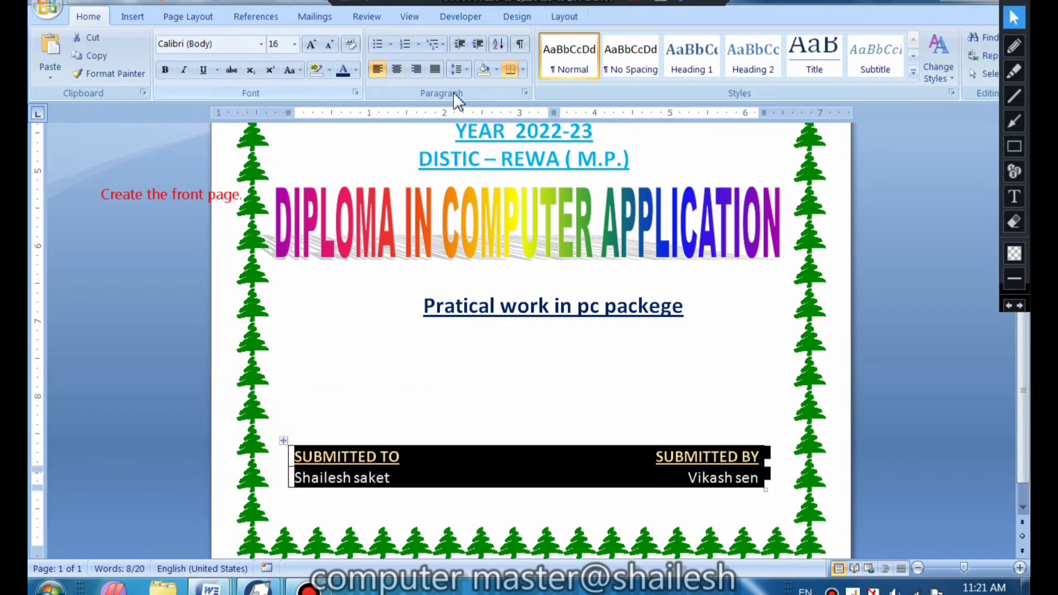
pyautogui.click(522, 69)
pyautogui.click(532, 166)
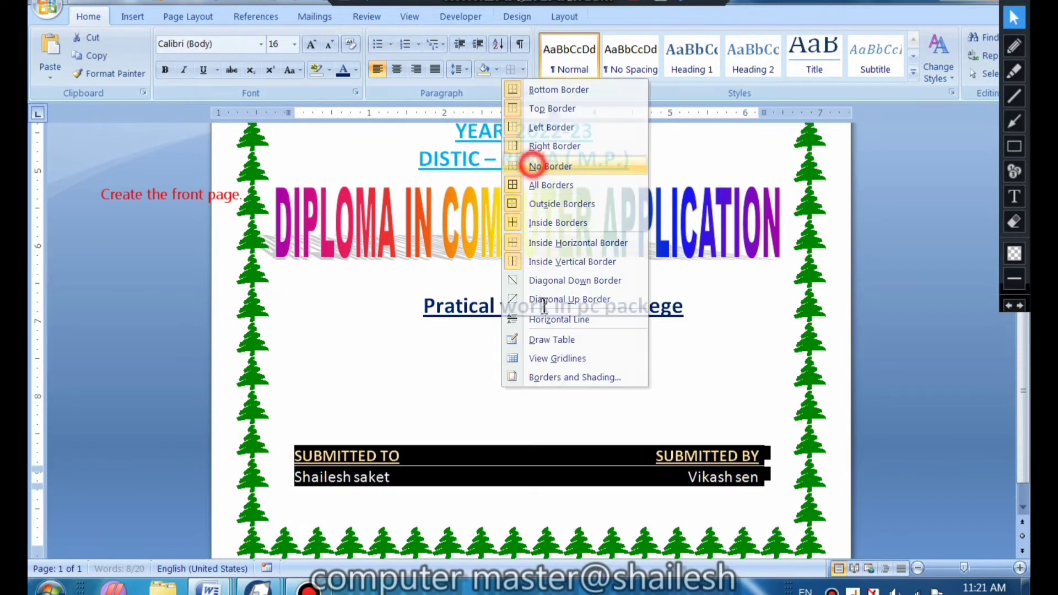
pyautogui.click(484, 396)
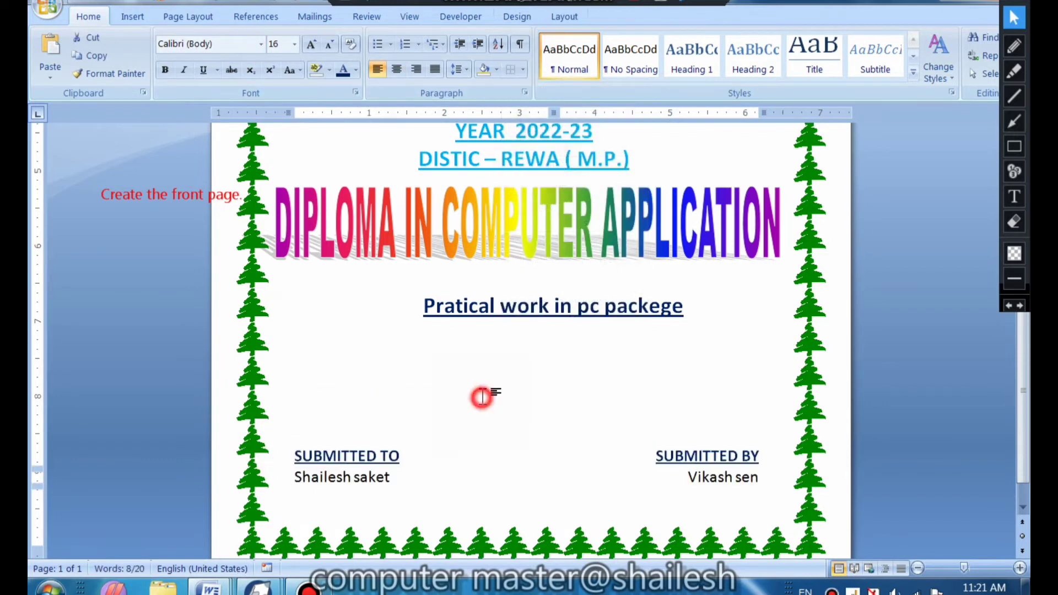
# Step: Move the diploma WordArt down until it sits just above the practical-work line
pyautogui.doubleClick(412, 241)
pyautogui.click(384, 342)
pyautogui.click(404, 215)
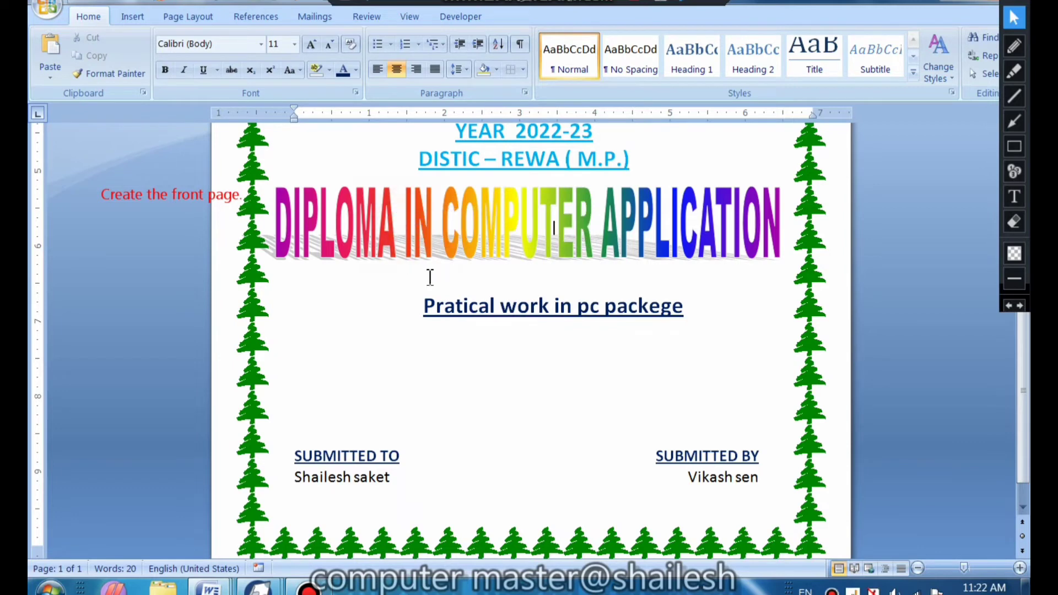
pyautogui.click(429, 366)
pyautogui.click(450, 193)
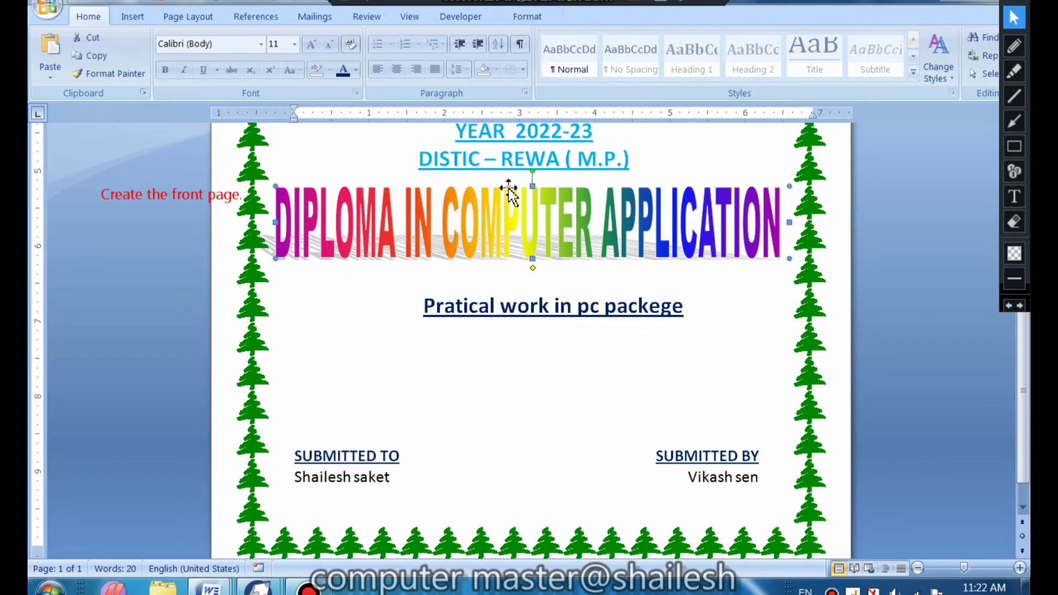
pyautogui.moveTo(508, 190); pyautogui.dragTo(515, 247)
# Step: Add two blank lines above the practical-work line and move the submission table up clear of the bottom tree border
pyautogui.click(426, 313)
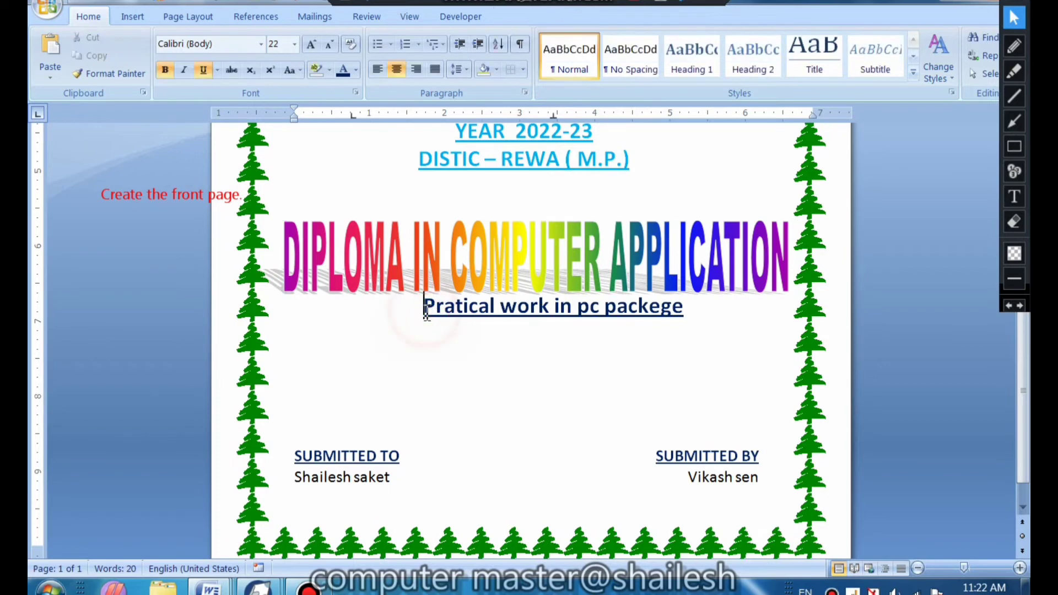
pyautogui.press('Return')
pyautogui.press('Return')
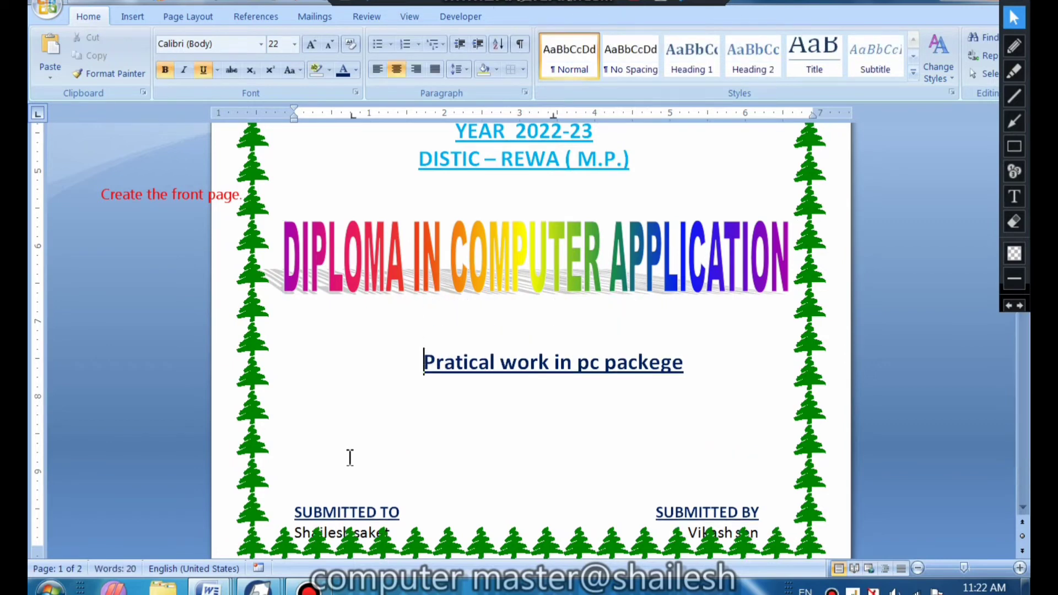
pyautogui.moveTo(280, 497); pyautogui.dragTo(274, 447)
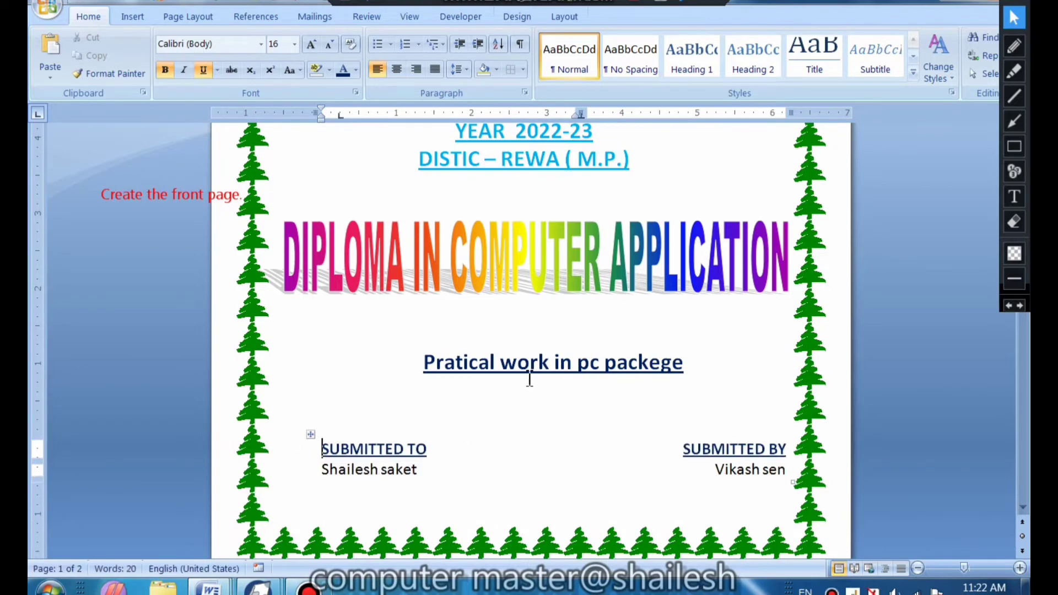
# Step: Nudge the arched institute WordArt down away from the top tree border and shift the logo slightly up and left
pyautogui.scroll(10, 603, 380)
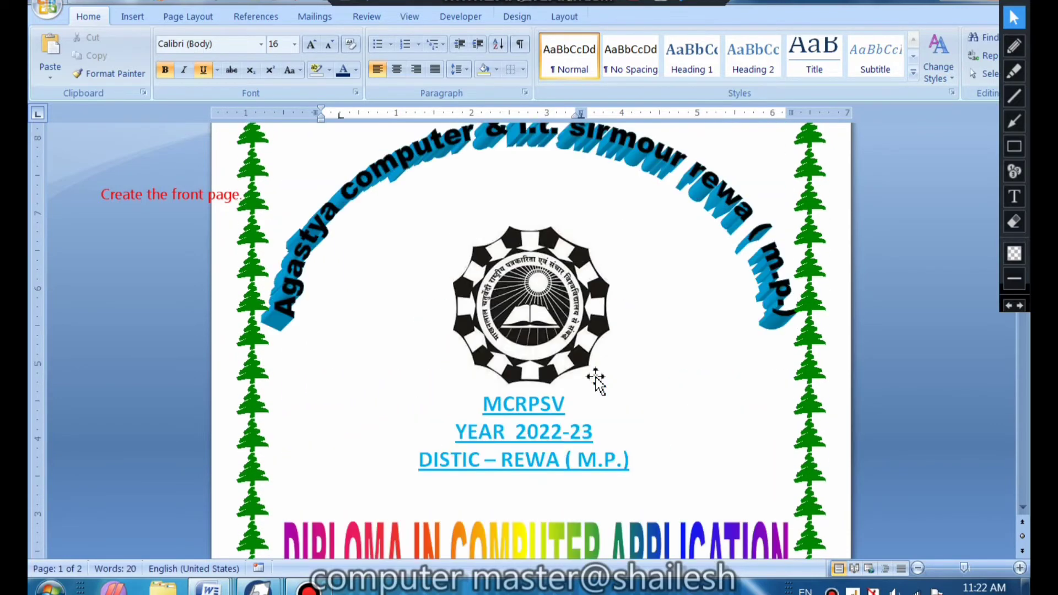
pyautogui.click(522, 219)
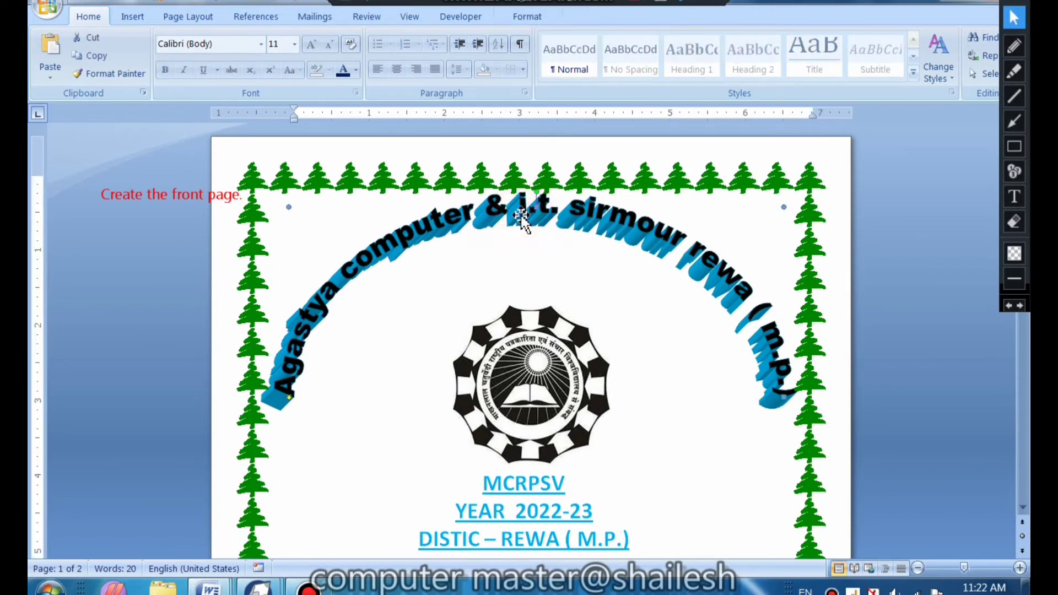
pyautogui.press('Down')
pyautogui.press('Down')
pyautogui.press('Down')
pyautogui.press('Down')
pyautogui.press('Down')
pyautogui.press('Down')
pyautogui.press('Down')
pyautogui.press('Down')
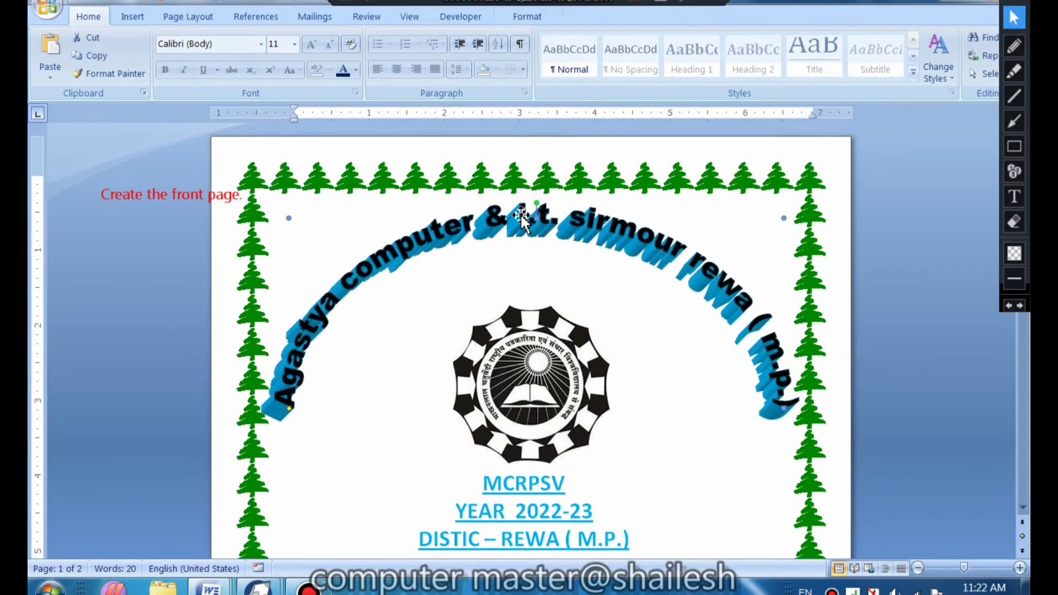
pyautogui.press('Down')
pyautogui.press('Down')
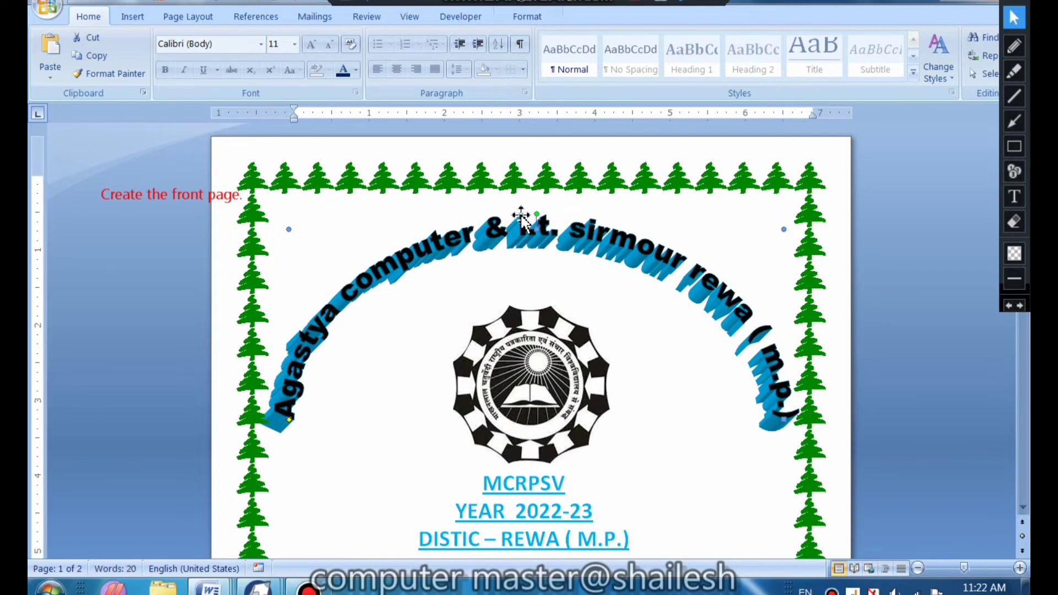
pyautogui.click(524, 363)
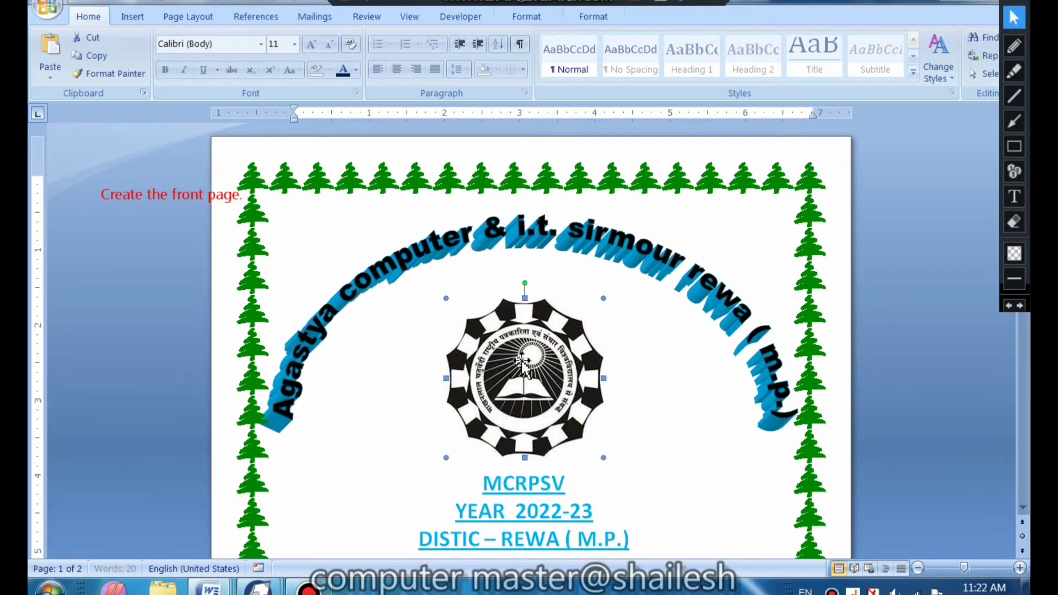
# Step: Recolour the three lines in the text box below the logo dark blue
pyautogui.scroll(-3, 628, 465)
pyautogui.moveTo(480, 370); pyautogui.dragTo(641, 438)
pyautogui.click(355, 70)
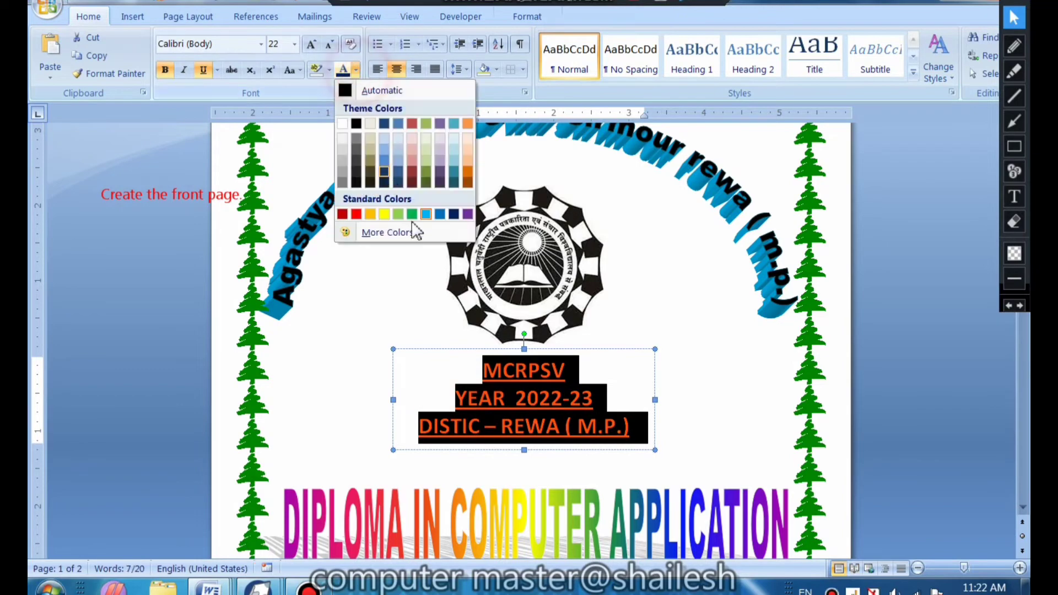
pyautogui.click(454, 215)
pyautogui.click(627, 285)
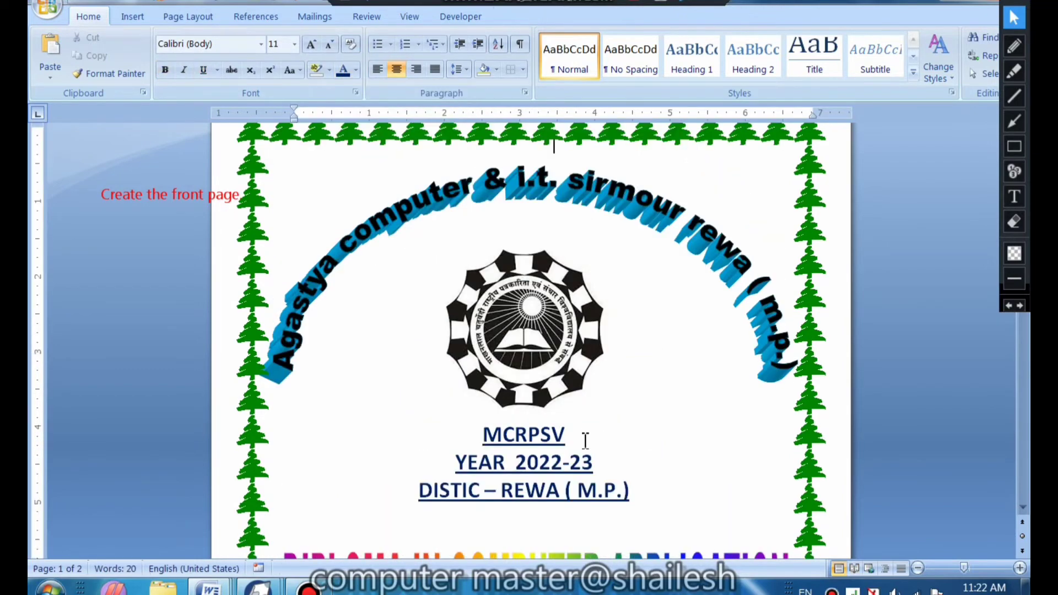
# Step: Make the names row of the submission table bold at size 18 and narrow the table slightly
pyautogui.scroll(-5, 585, 439)
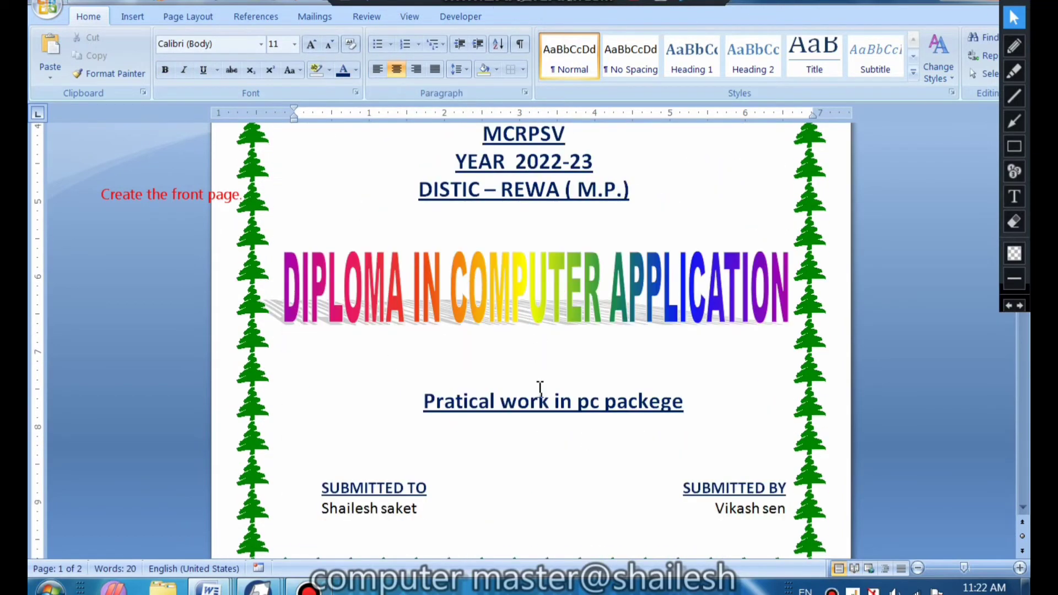
pyautogui.click(420, 507)
pyautogui.moveTo(434, 507); pyautogui.dragTo(710, 522)
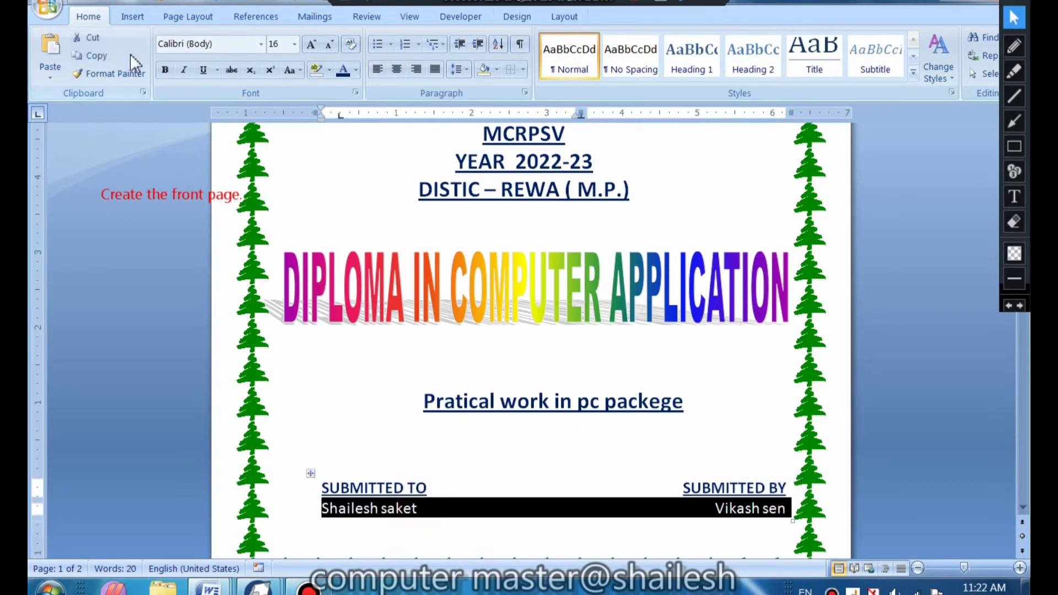
pyautogui.click(164, 70)
pyautogui.click(311, 44)
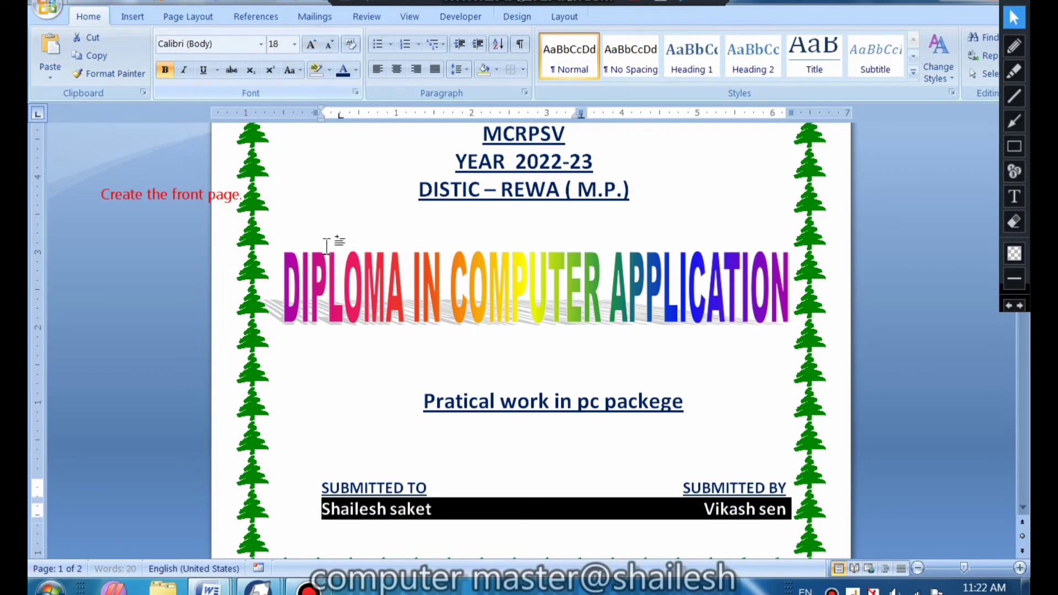
pyautogui.click(310, 368)
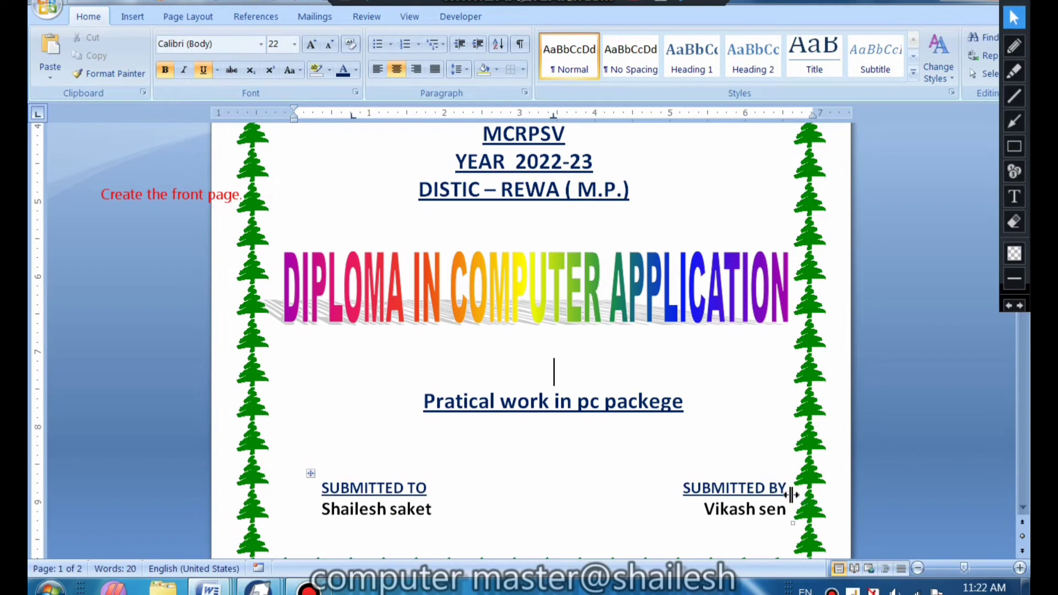
pyautogui.moveTo(791, 495); pyautogui.dragTo(778, 494)
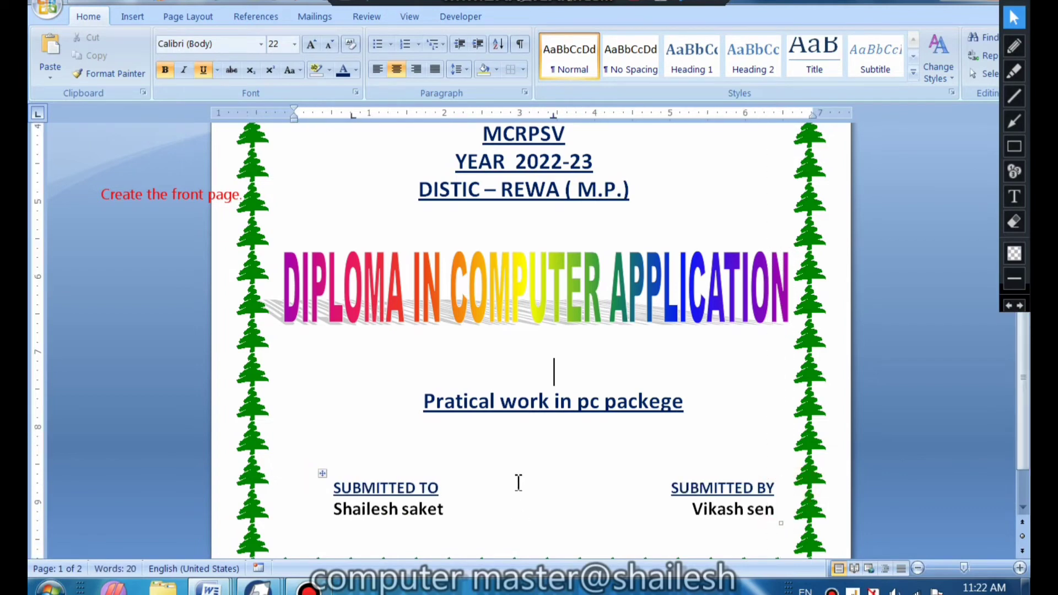
# Step: Draw a rectangle about 0.94" high and 0.67" wide in the page's upper-left corner and copy it to the upper-right corner
pyautogui.scroll(10, 519, 483)
pyautogui.click(130, 18)
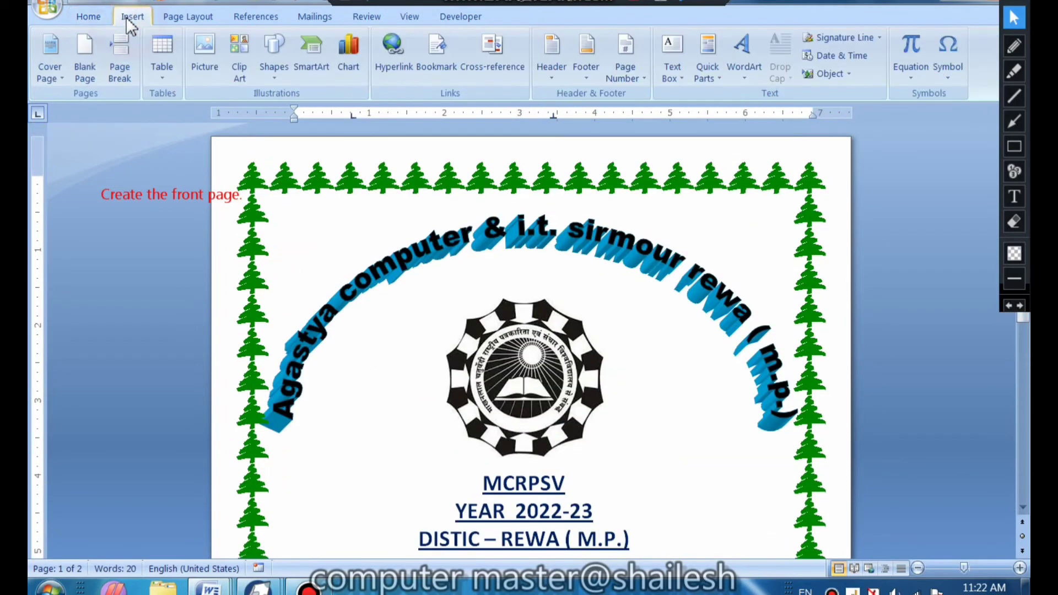
pyautogui.click(273, 55)
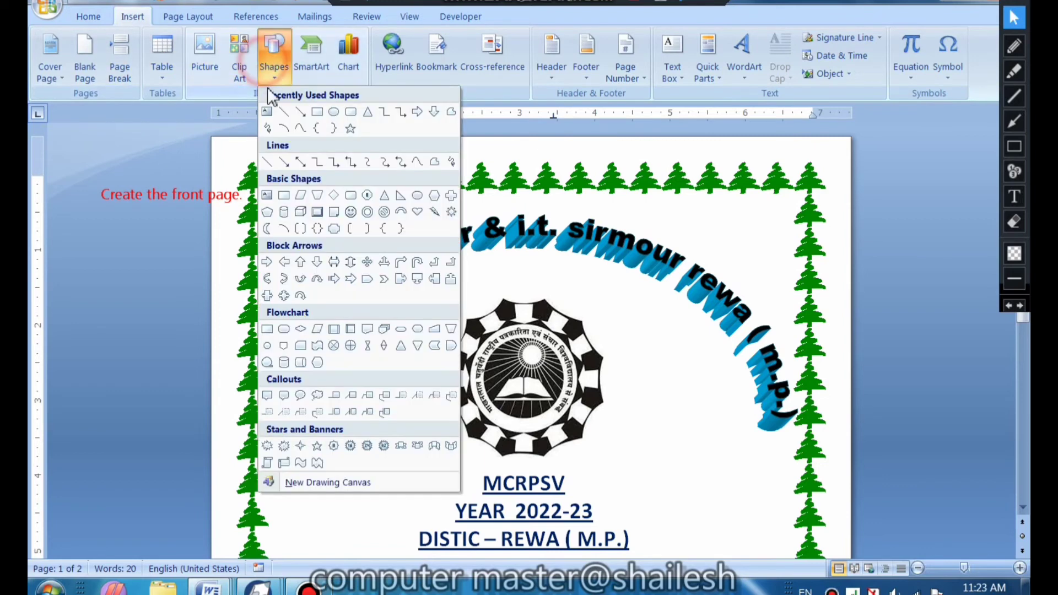
pyautogui.click(308, 111)
pyautogui.moveTo(274, 198)
pyautogui.mouseDown()
pyautogui.moveTo(325, 267)
pyautogui.moveTo(342, 236)
pyautogui.moveTo(722, 241)
pyautogui.moveTo(756, 225)
pyautogui.mouseUp()
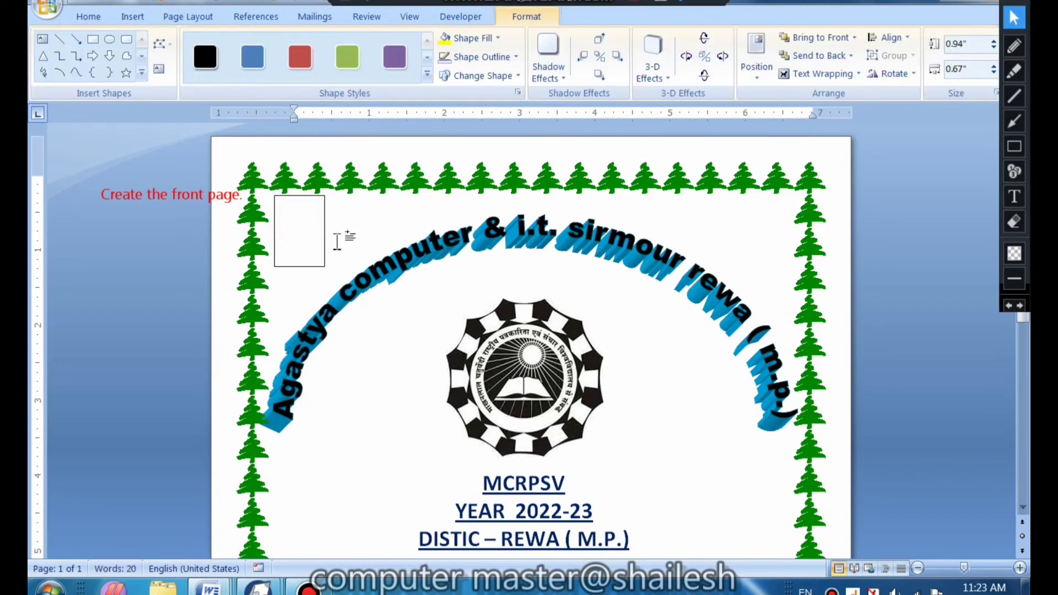
pyautogui.moveTo(295, 236); pyautogui.dragTo(753, 238)
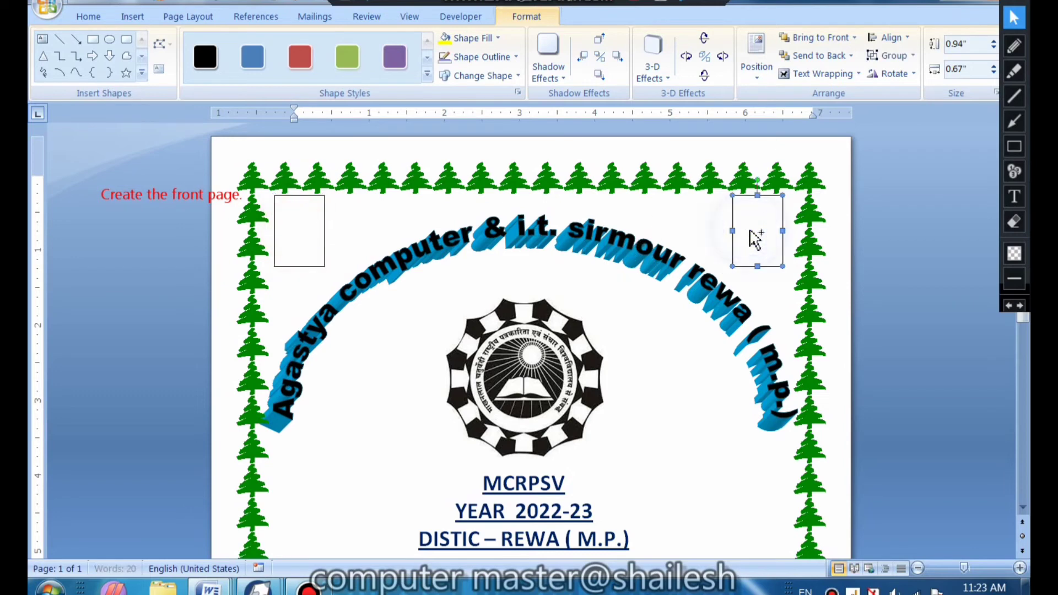
# Step: Widen the left rectangle to about 0.88" and the right one to about 0.85", and nudge the left rectangle toward the border
pyautogui.click(325, 231)
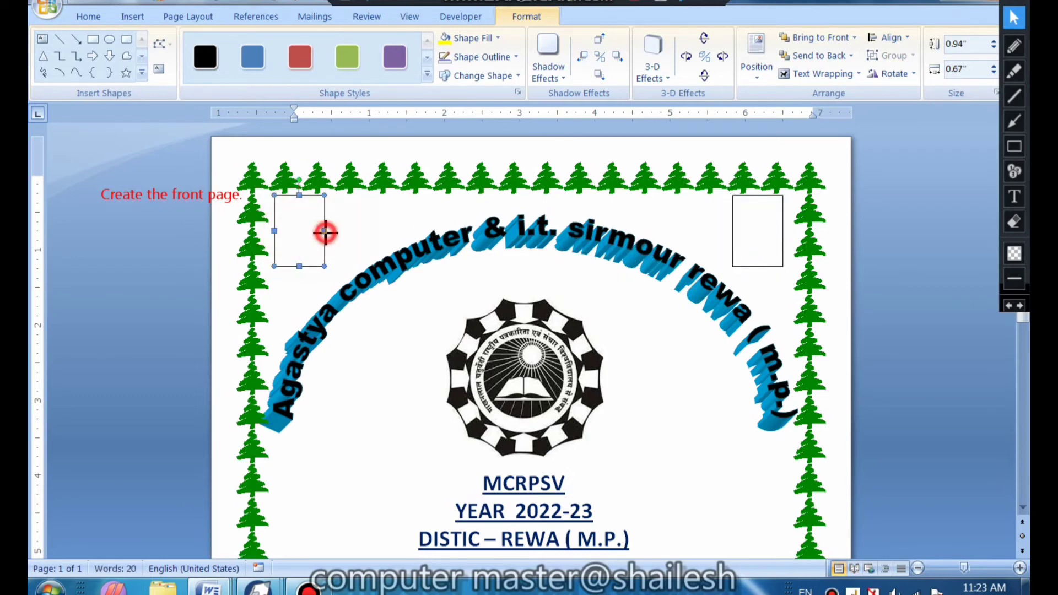
pyautogui.moveTo(325, 231); pyautogui.dragTo(340, 232)
pyautogui.click(732, 232)
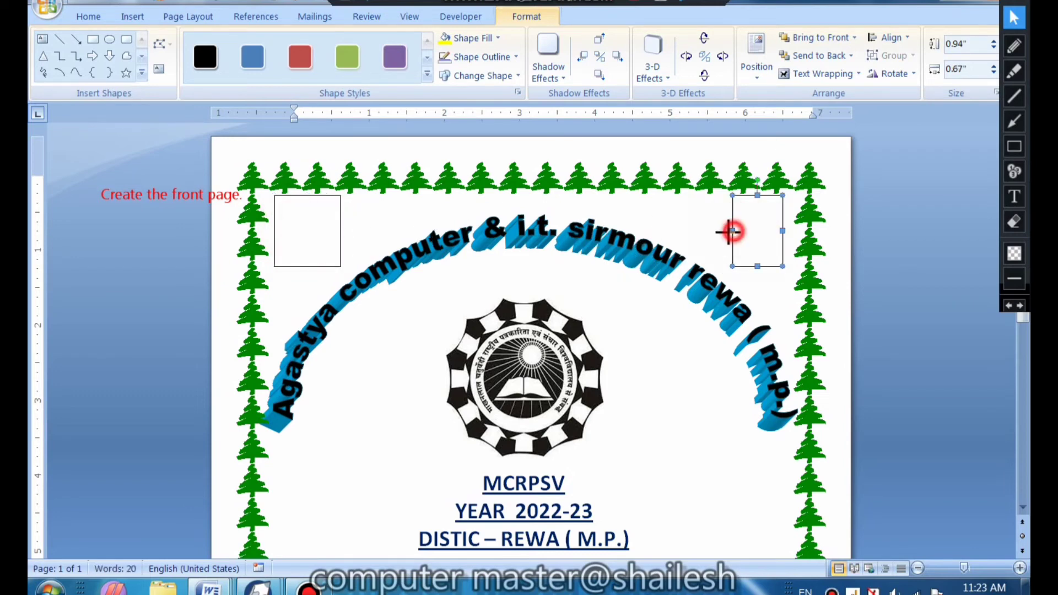
pyautogui.moveTo(728, 232); pyautogui.dragTo(718, 231)
pyautogui.moveTo(739, 229); pyautogui.dragTo(754, 229)
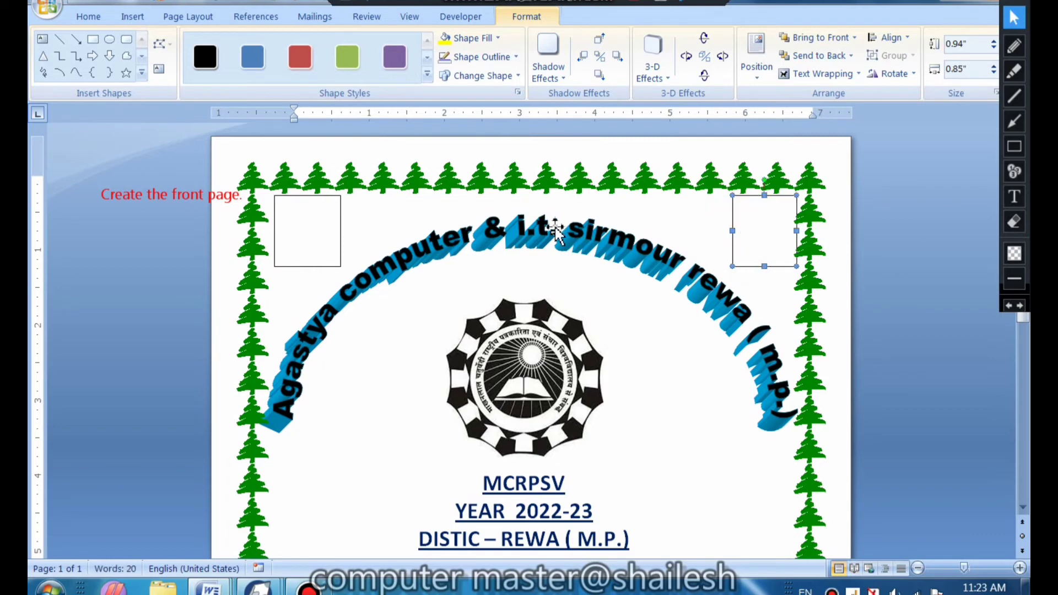
pyautogui.moveTo(307, 227); pyautogui.dragTo(302, 231)
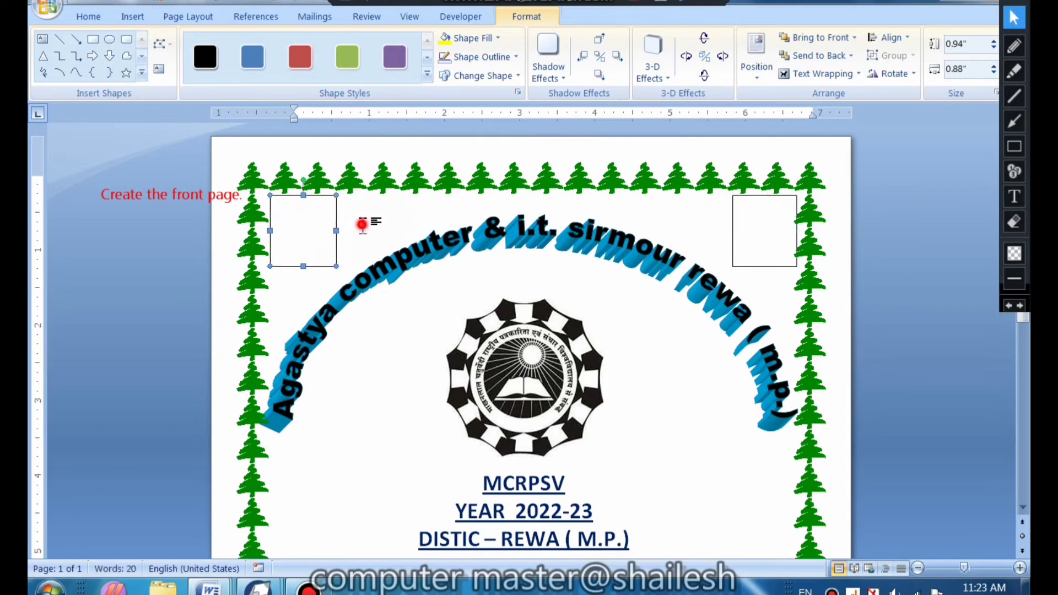
# Step: Fill the upper-left rectangle with the Capture picture from the Desktop
pyautogui.click(480, 38)
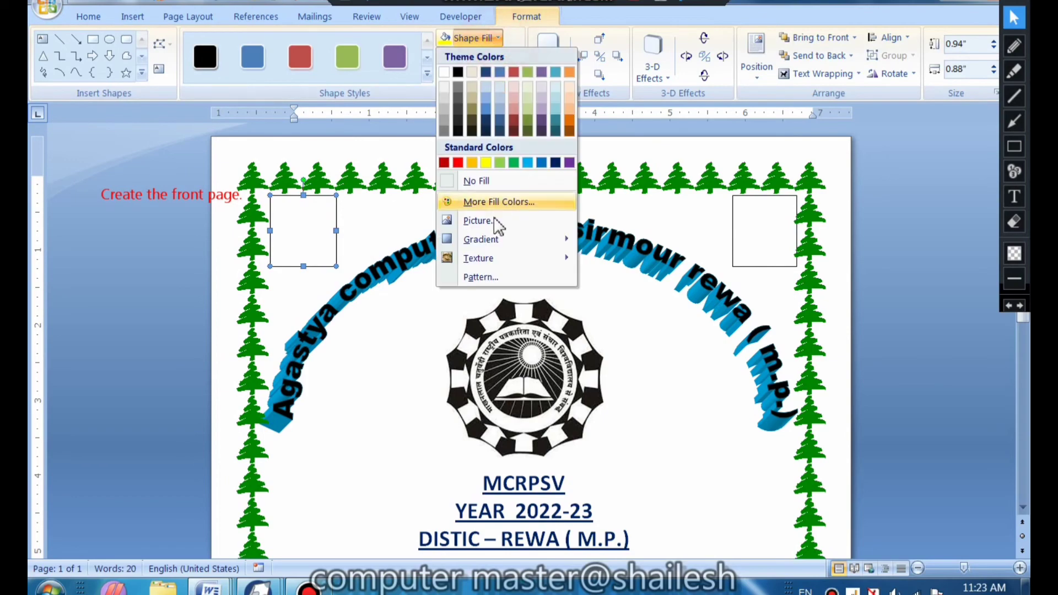
pyautogui.click(492, 219)
pyautogui.click(342, 127)
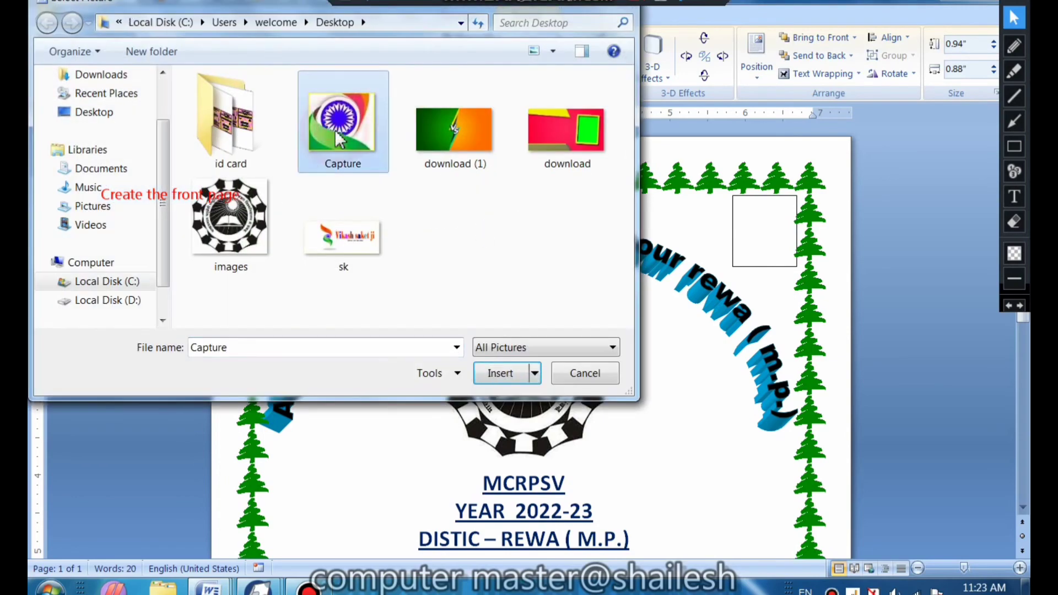
pyautogui.click(498, 376)
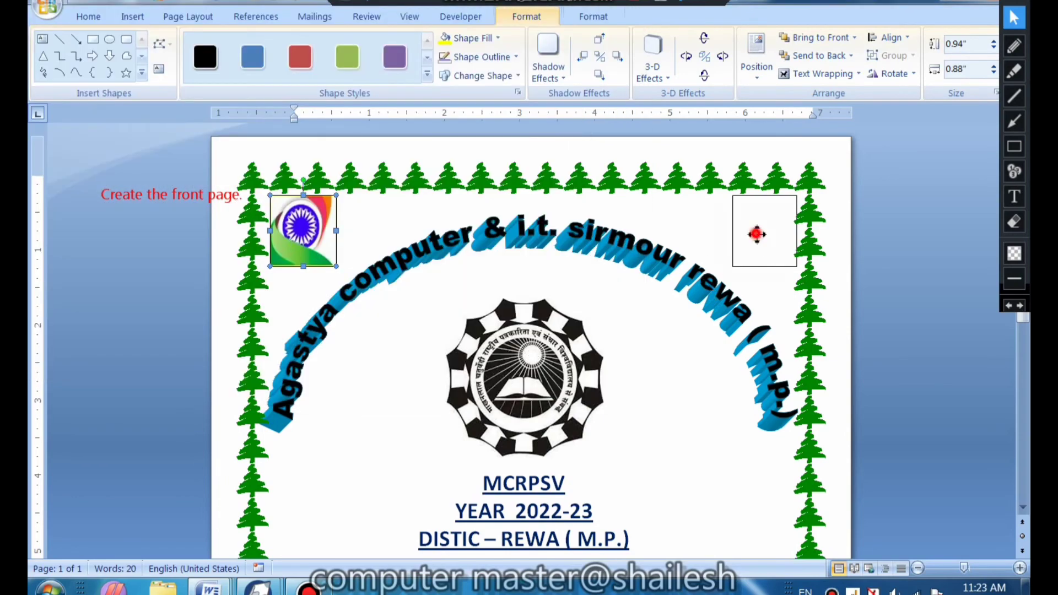
# Step: Fill the upper-right rectangle with the same Capture picture
pyautogui.click(758, 234)
pyautogui.click(477, 37)
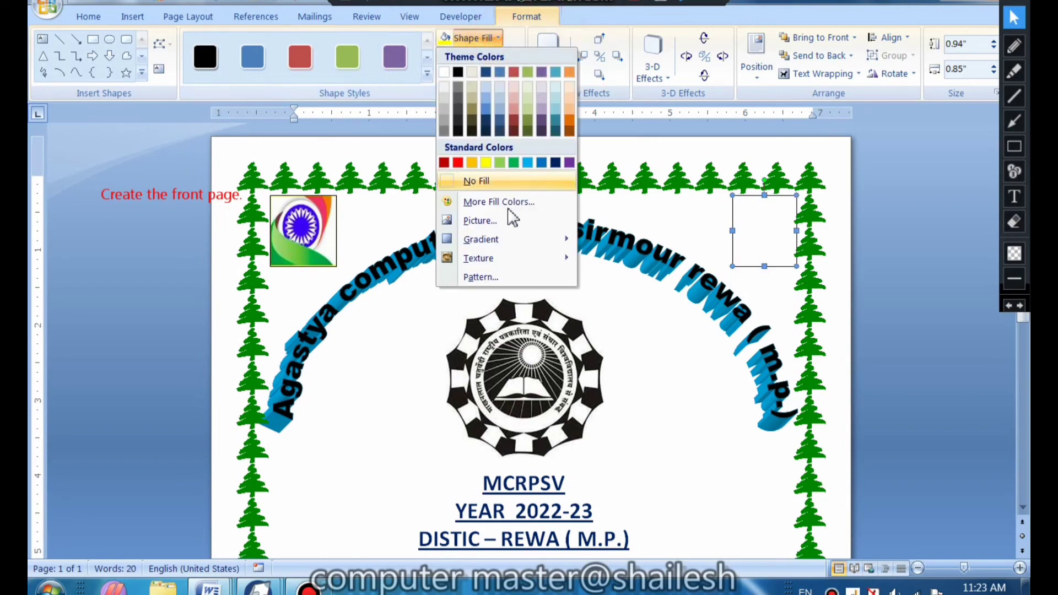
pyautogui.click(491, 219)
pyautogui.click(343, 127)
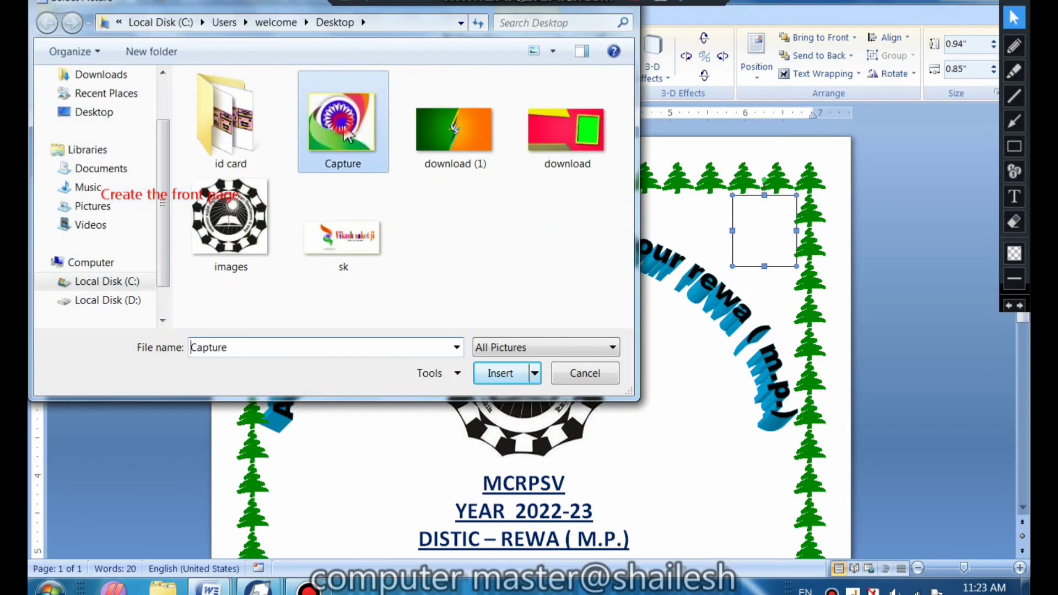
pyautogui.click(499, 375)
# Step: Remove the outline from both picture-filled corner rectangles
pyautogui.click(331, 226)
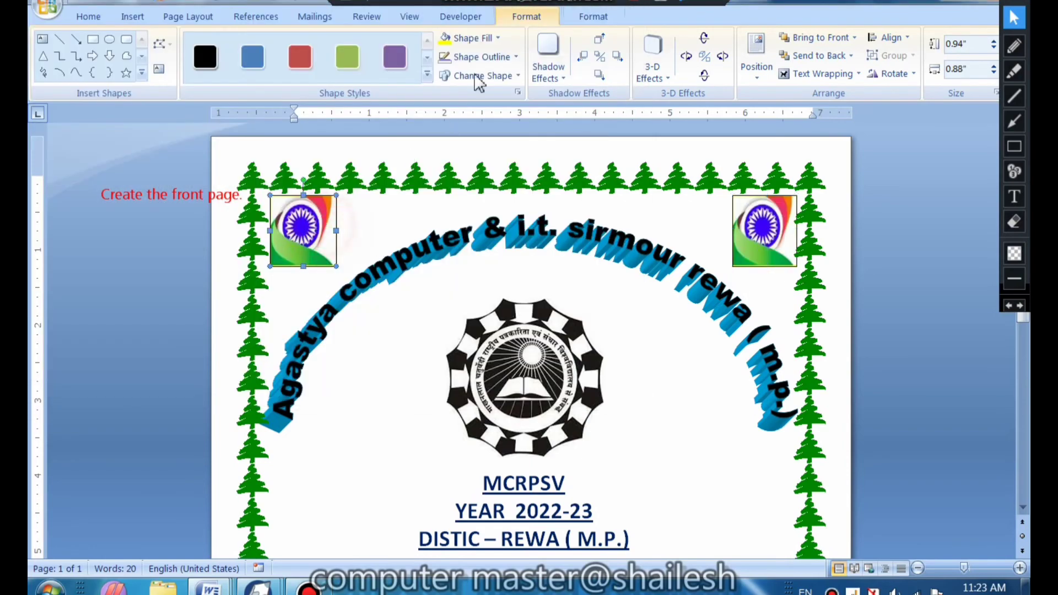
pyautogui.click(501, 55)
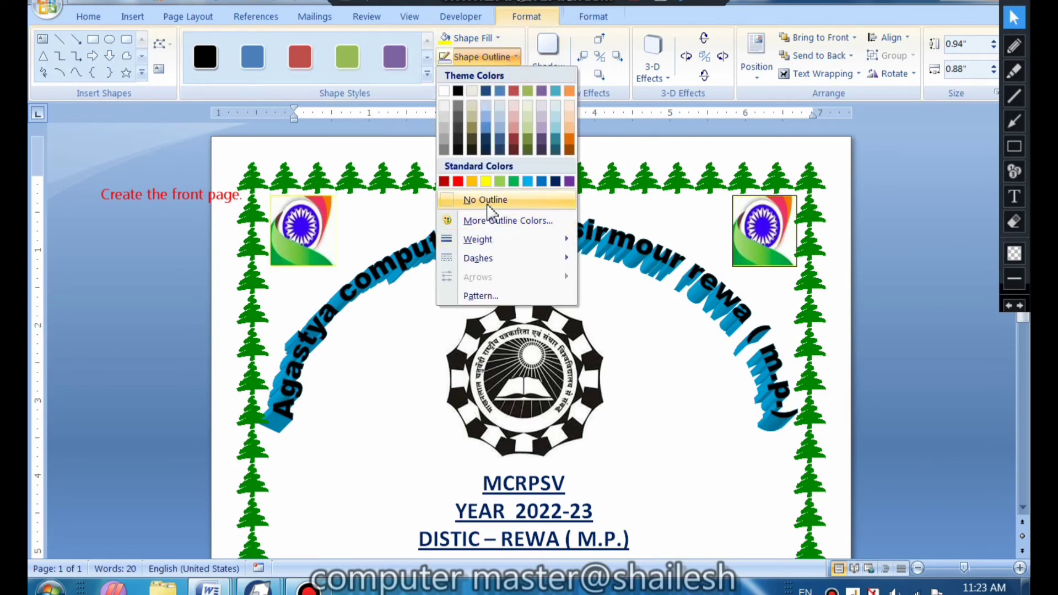
pyautogui.click(465, 200)
pyautogui.click(736, 229)
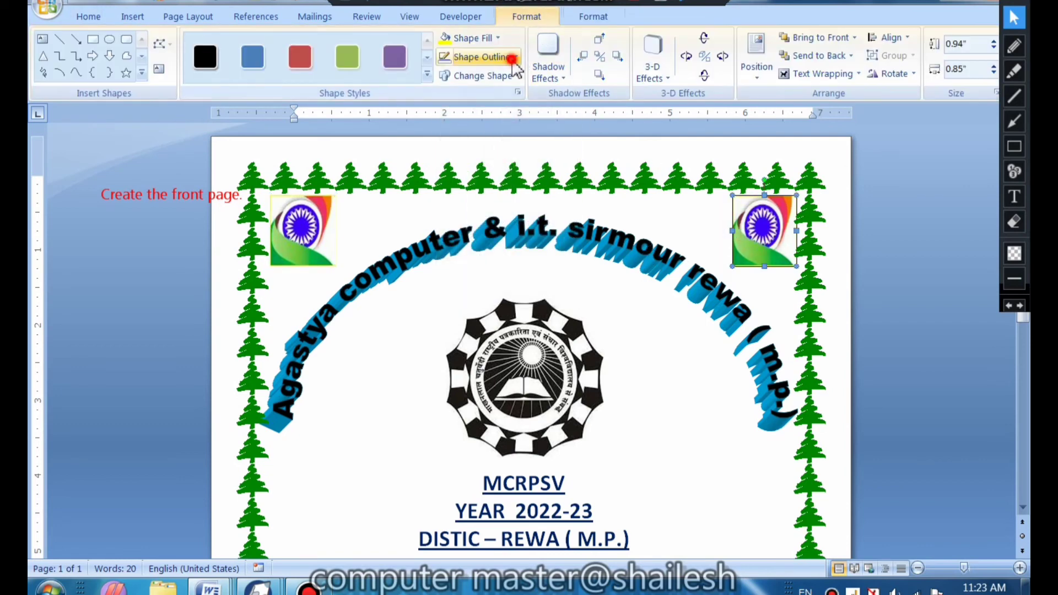
pyautogui.click(482, 57)
pyautogui.click(495, 200)
pyautogui.click(613, 300)
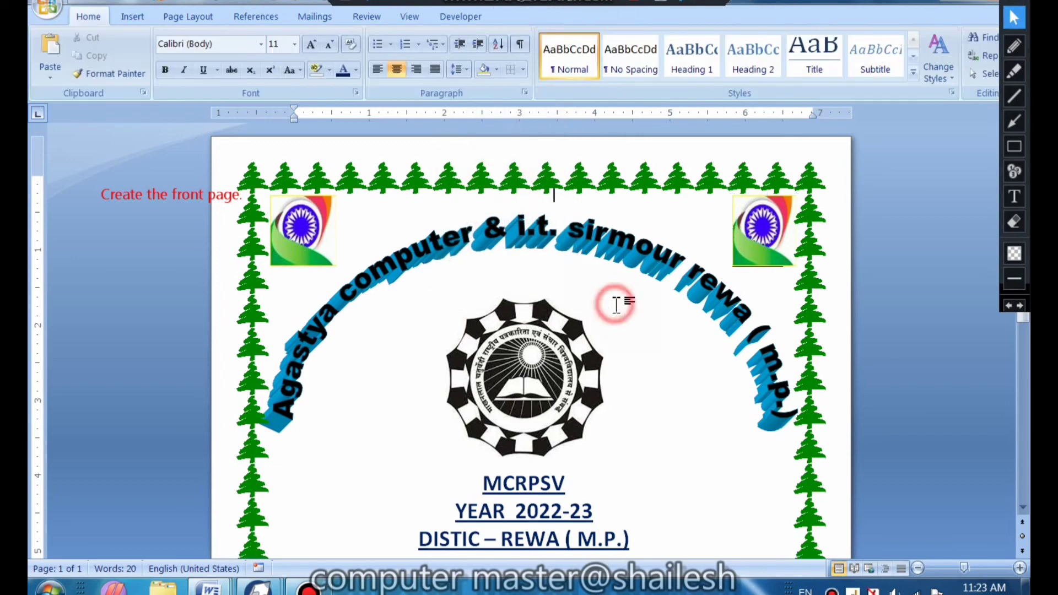
# Step: Widen the submission table by moving its left edge outward toward the tree border
pyautogui.scroll(-10, 617, 302)
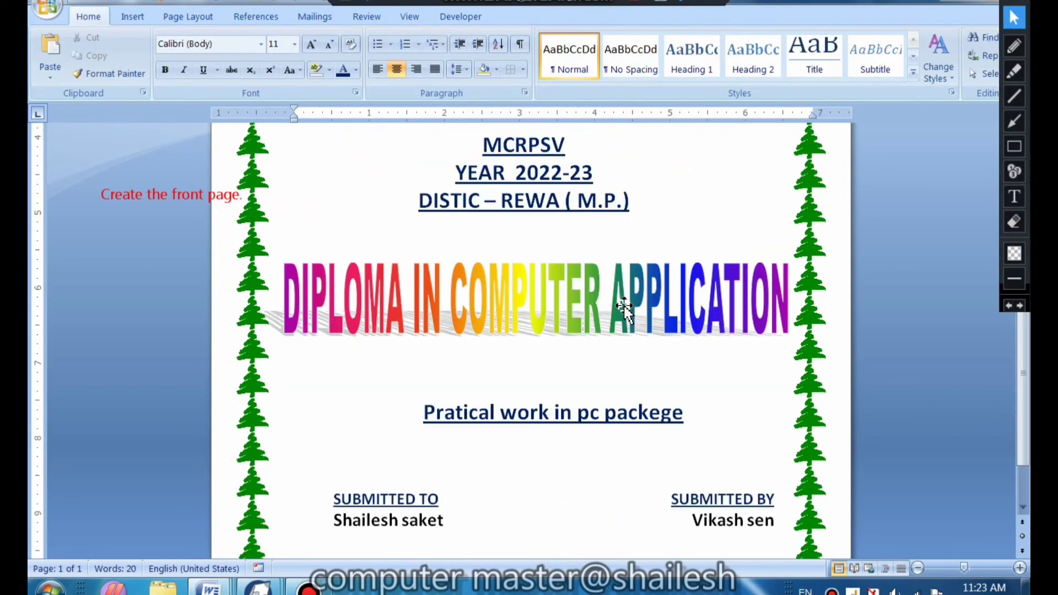
pyautogui.click(400, 441)
pyautogui.click(323, 435)
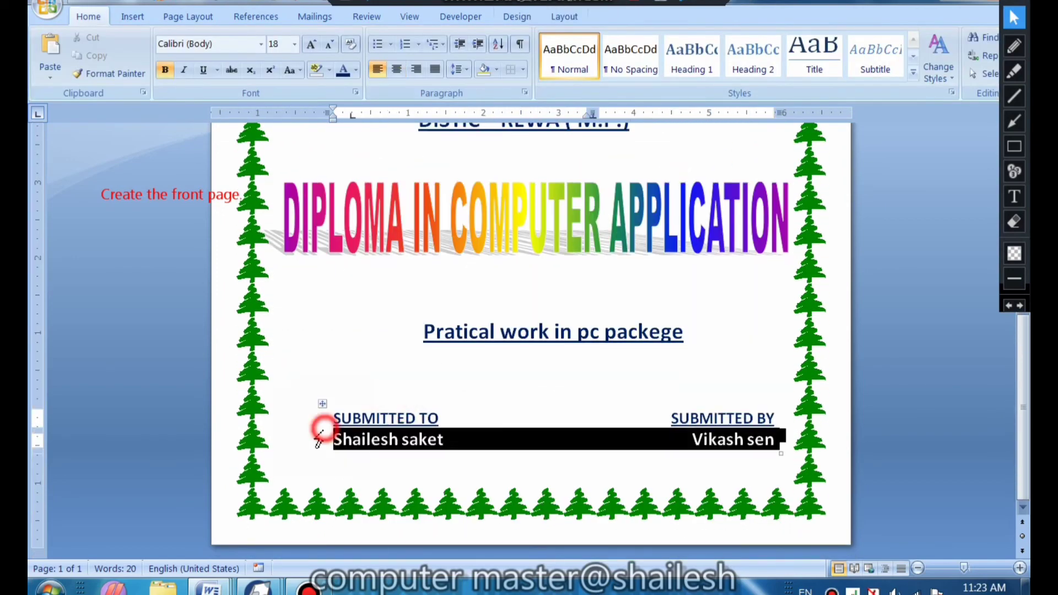
pyautogui.click(359, 419)
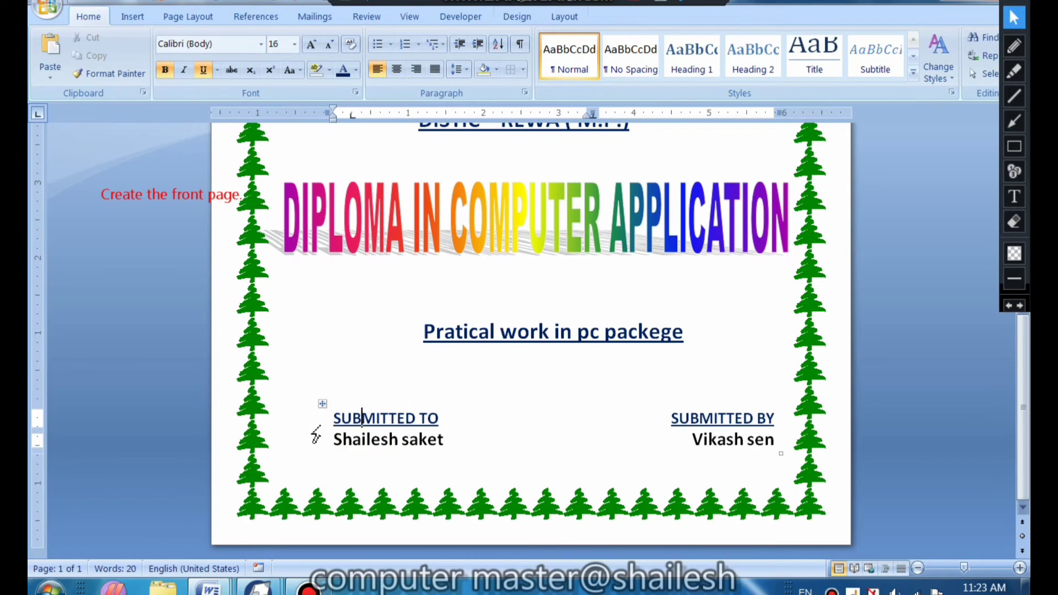
pyautogui.moveTo(326, 423); pyautogui.dragTo(263, 413)
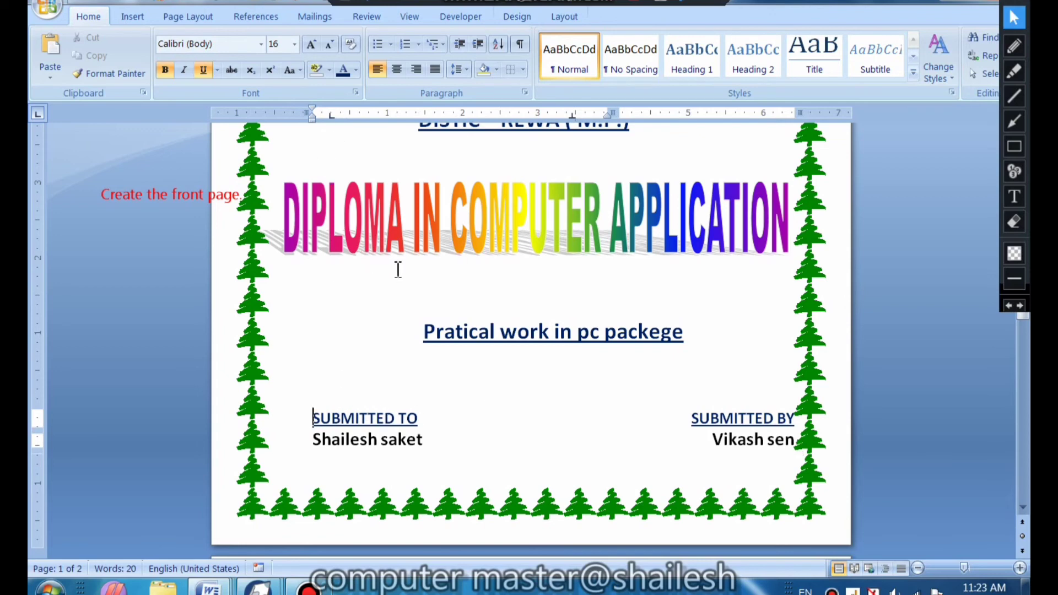
pyautogui.click(419, 333)
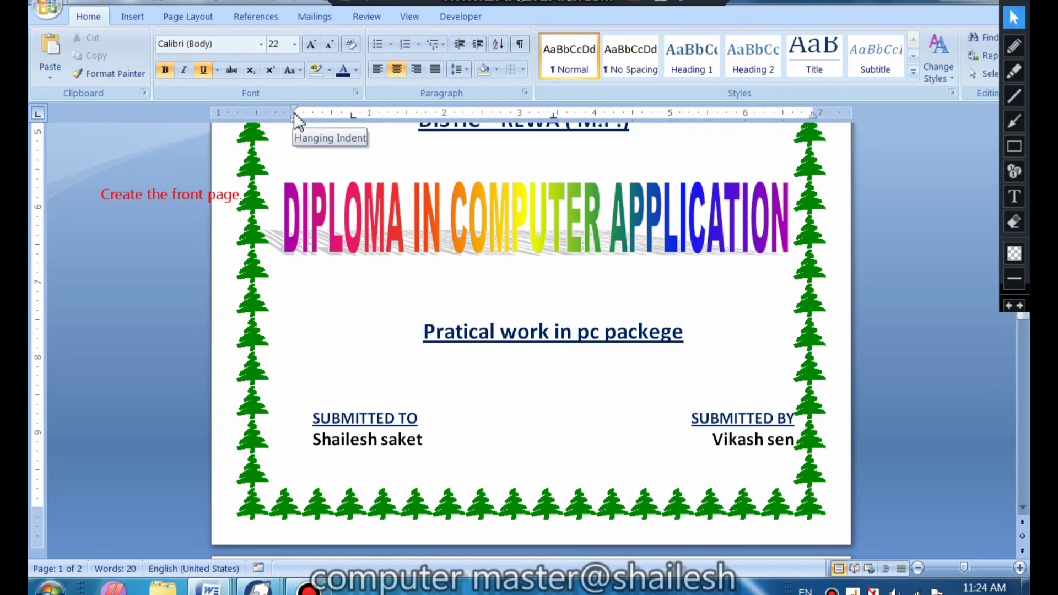
pyautogui.moveTo(294, 111); pyautogui.dragTo(276, 113)
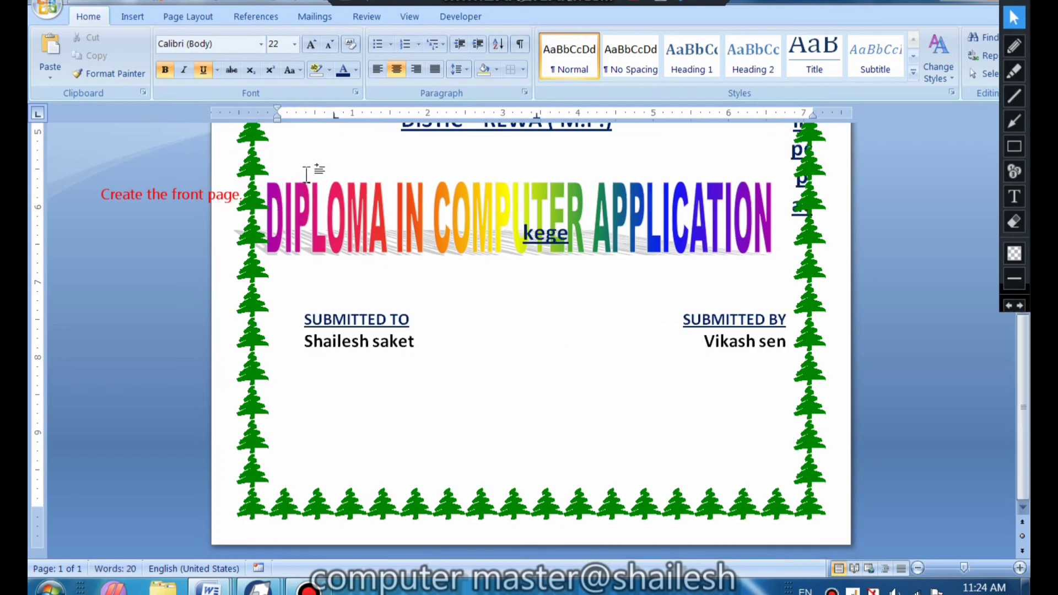
pyautogui.hotkey('ctrl', 'z')
# Step: Place the submission table slightly higher and pull its right edge in clear of the tree border
pyautogui.moveTo(301, 410); pyautogui.dragTo(302, 417)
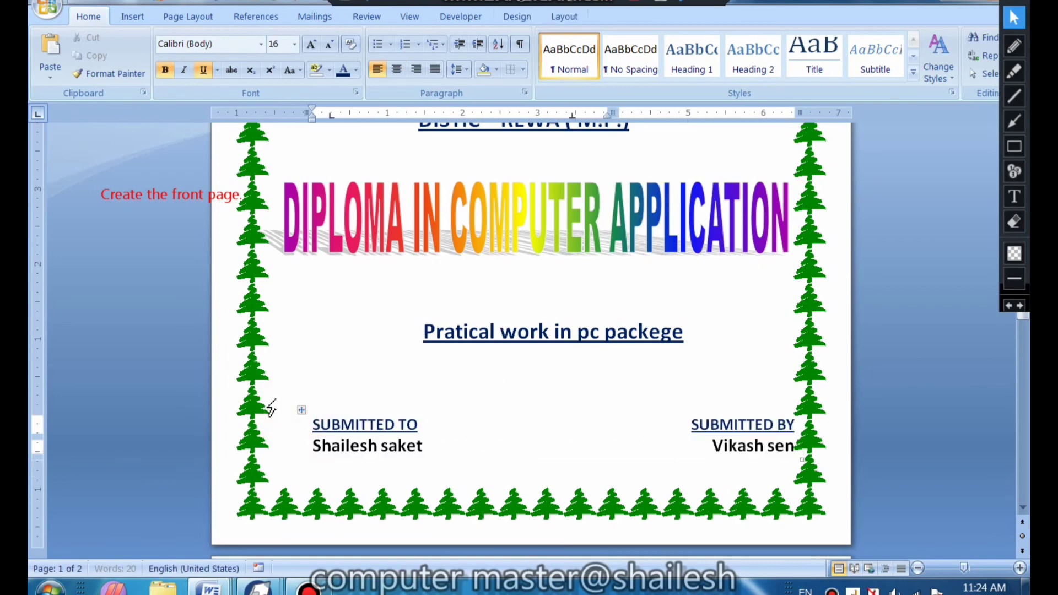
pyautogui.hotkey('ctrl', 'z')
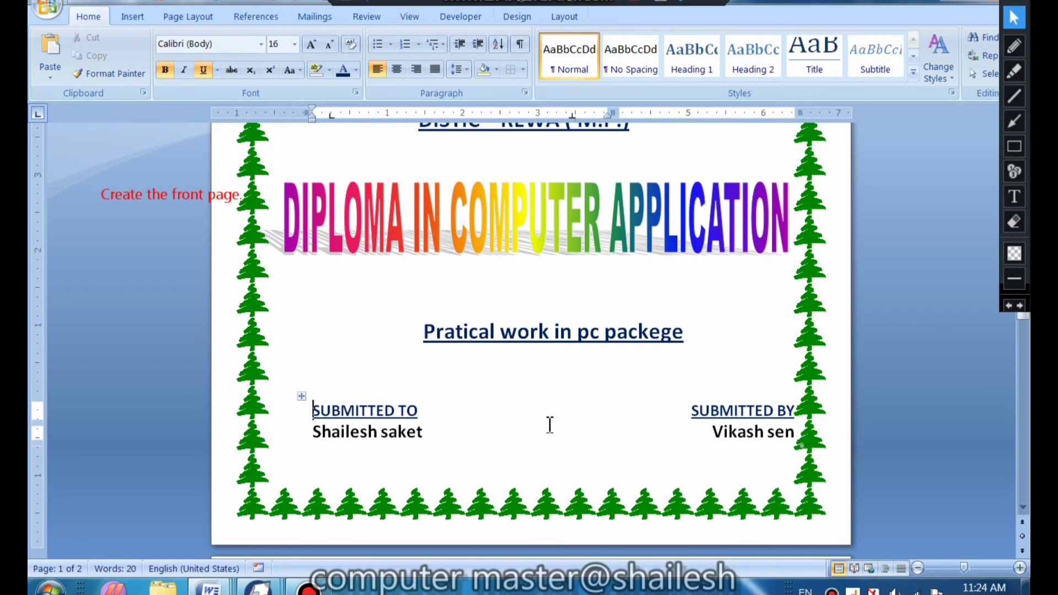
pyautogui.click(802, 422)
pyautogui.moveTo(799, 422); pyautogui.dragTo(784, 422)
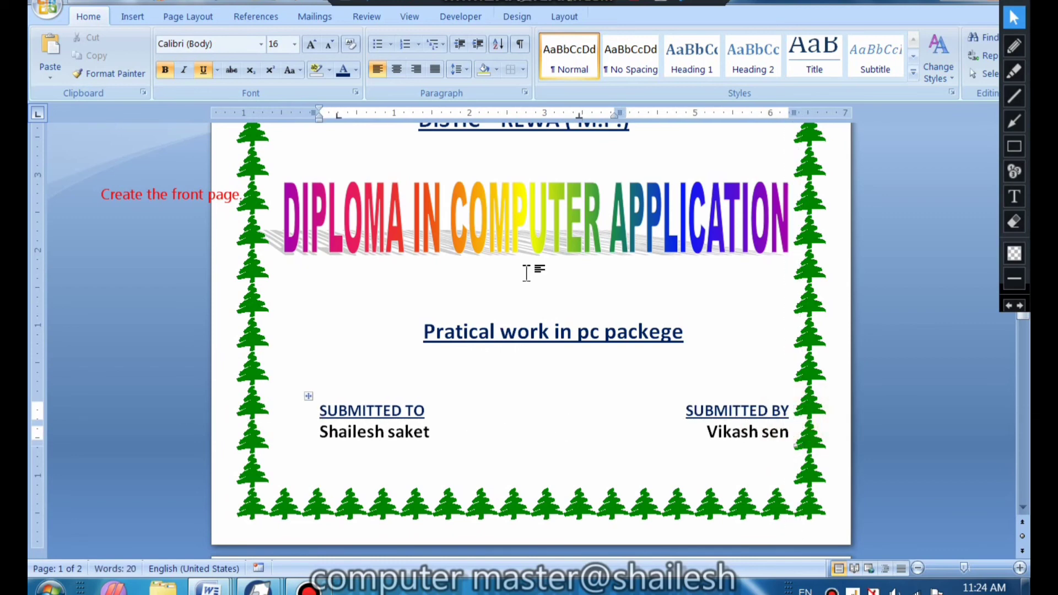
# Step: Zoom out to one whole page to check the layout of the finished front page
pyautogui.scroll(5, 526, 272)
pyautogui.click(409, 17)
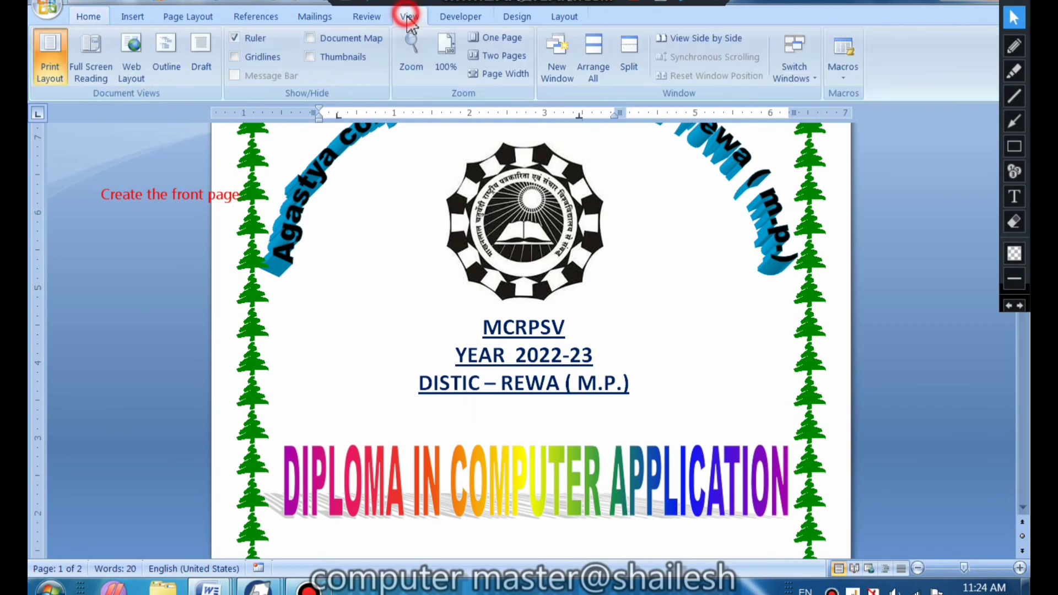
pyautogui.click(502, 42)
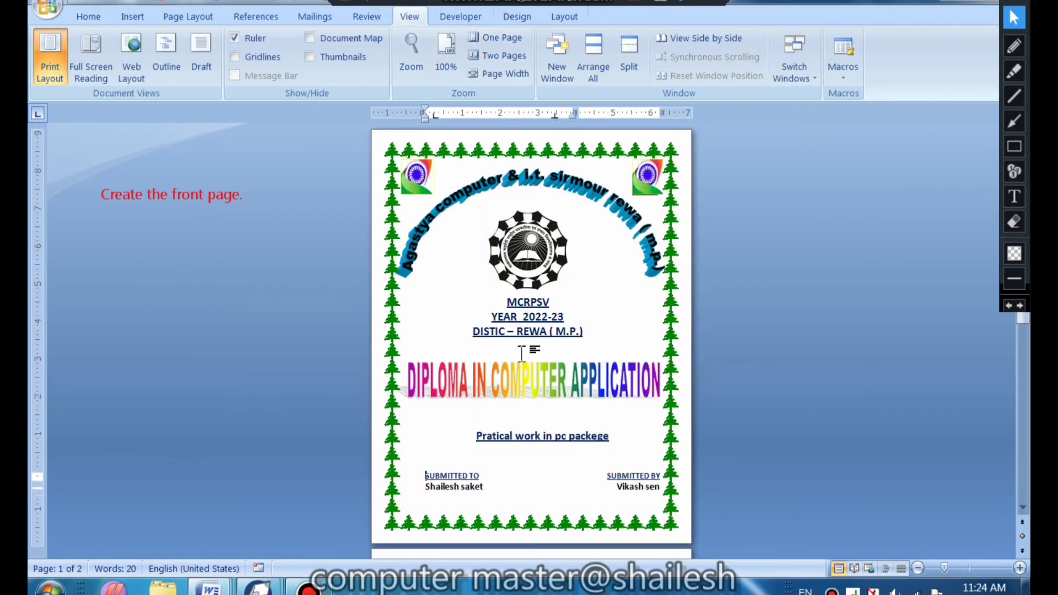
# Step: Review the finished front page at closer zoom, from the arched title and logo down to the submission table and bottom tree border
pyautogui.moveTo(266, 442); pyautogui.dragTo(146, 323)
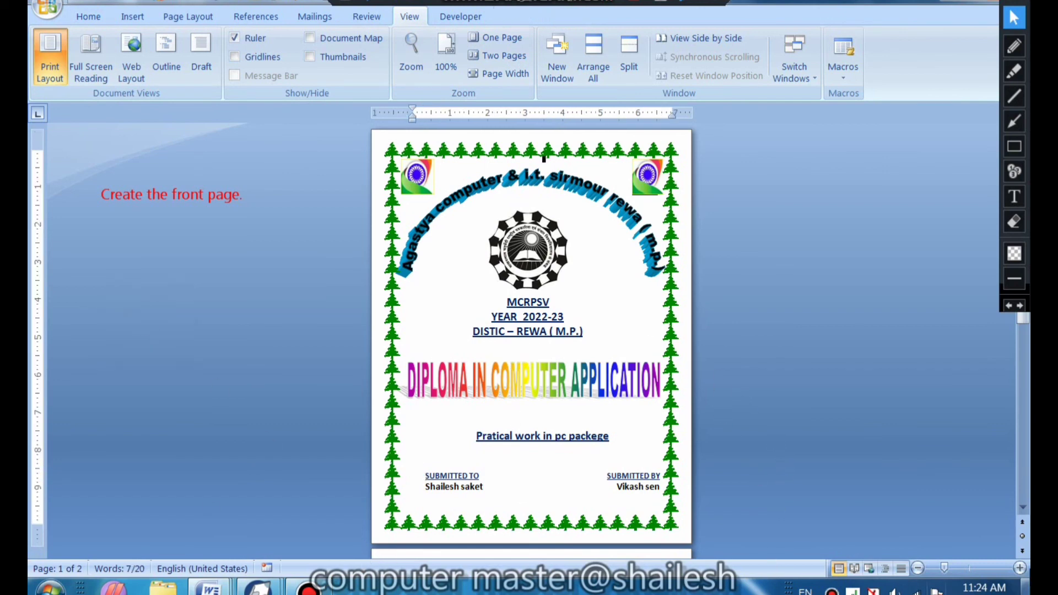
pyautogui.click(1019, 567)
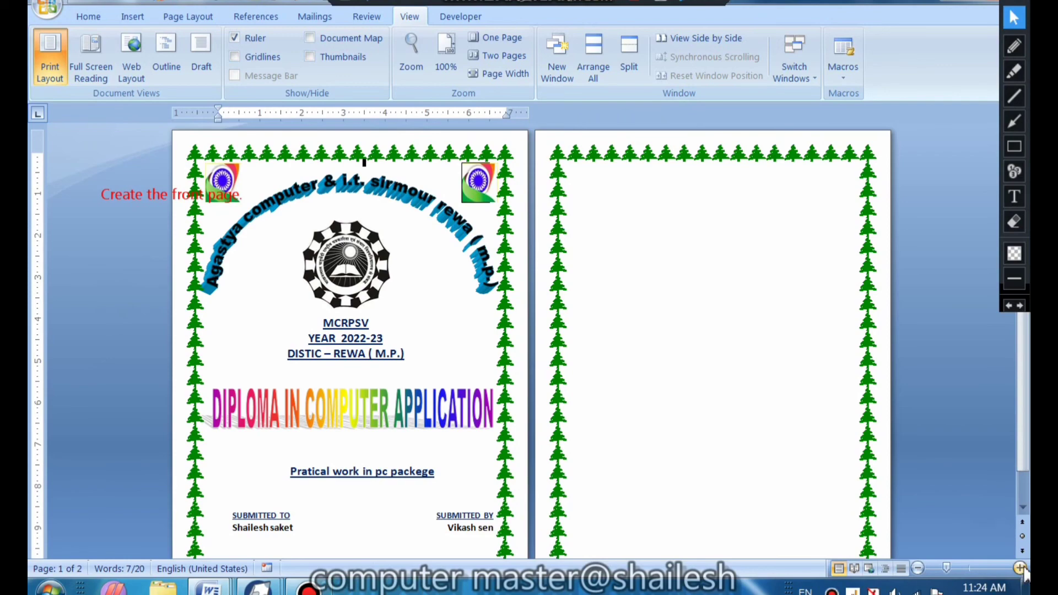
pyautogui.click(1020, 567)
pyautogui.click(499, 36)
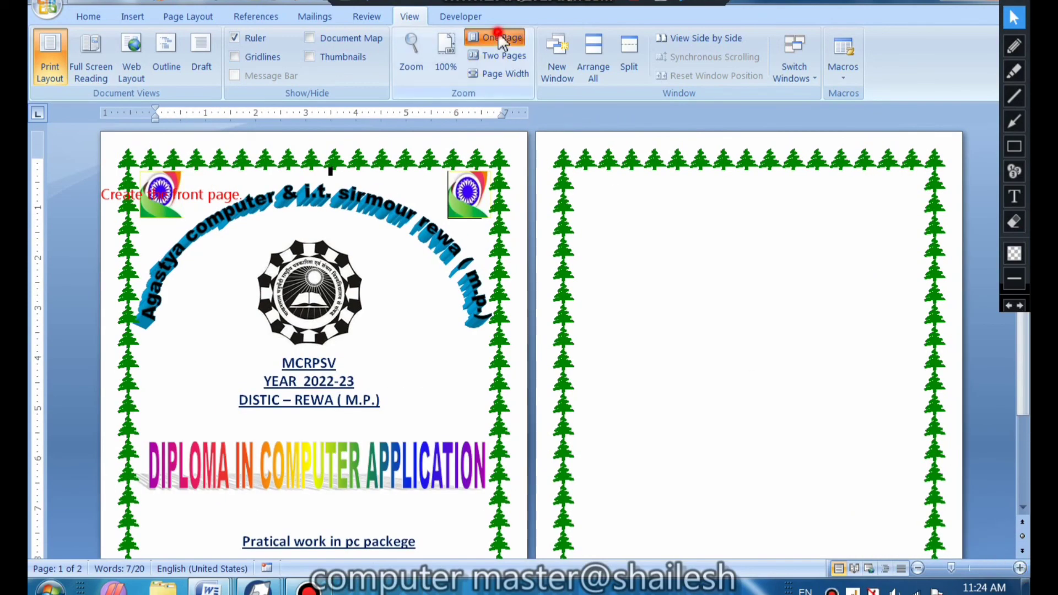
pyautogui.scroll(1, 551, 290)
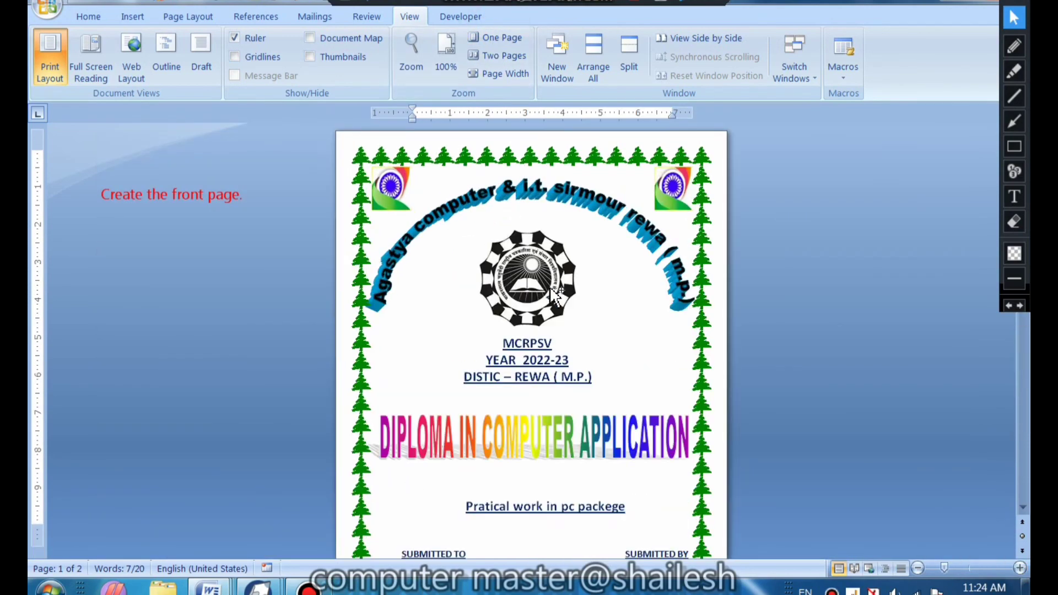
pyautogui.scroll(5, 554, 292)
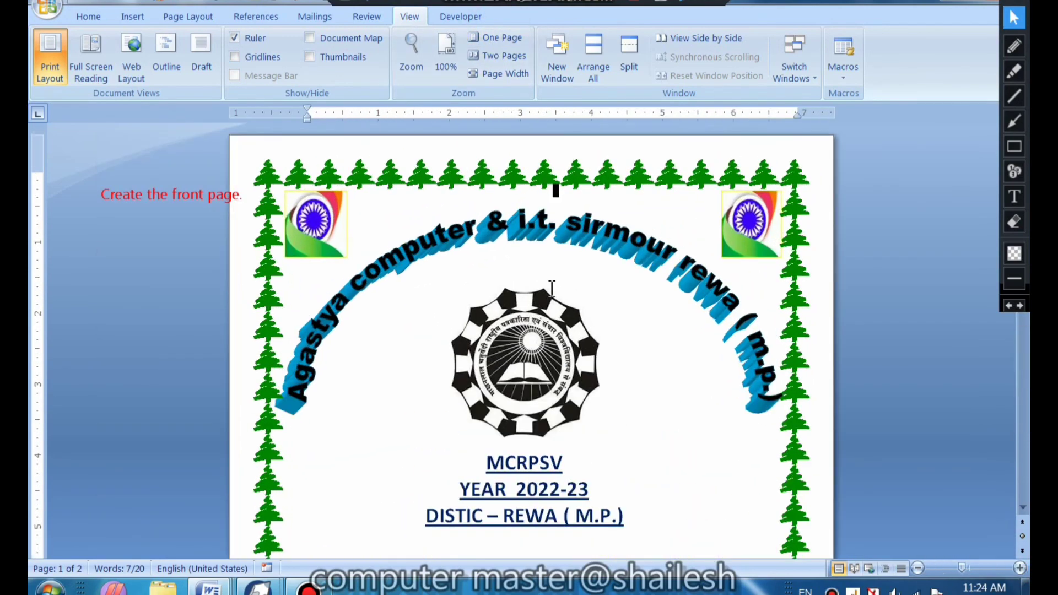
pyautogui.click(1022, 506)
pyautogui.moveTo(1022, 506); pyautogui.dragTo(1018, 507)
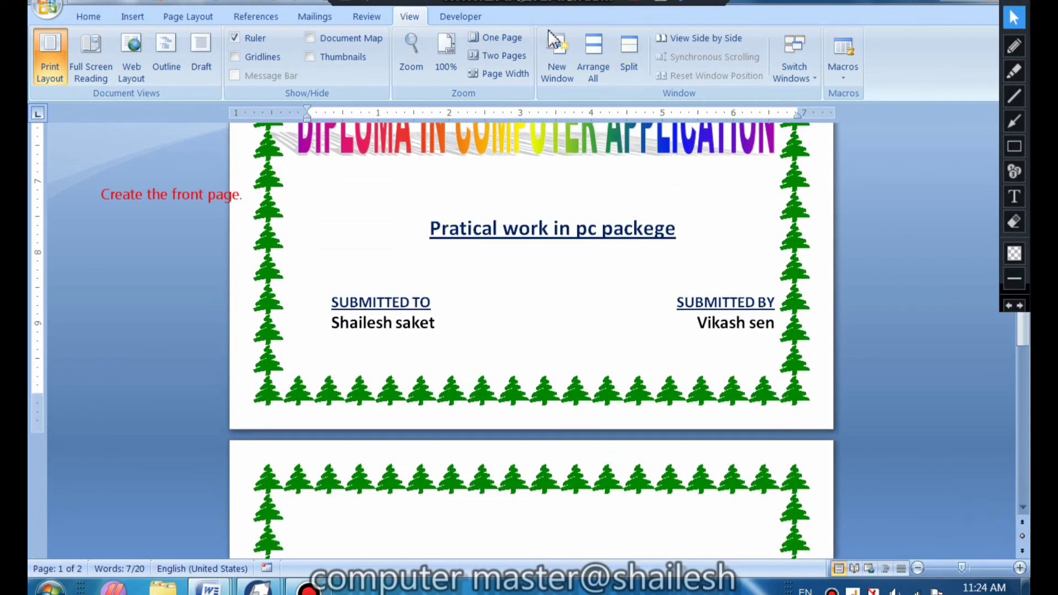